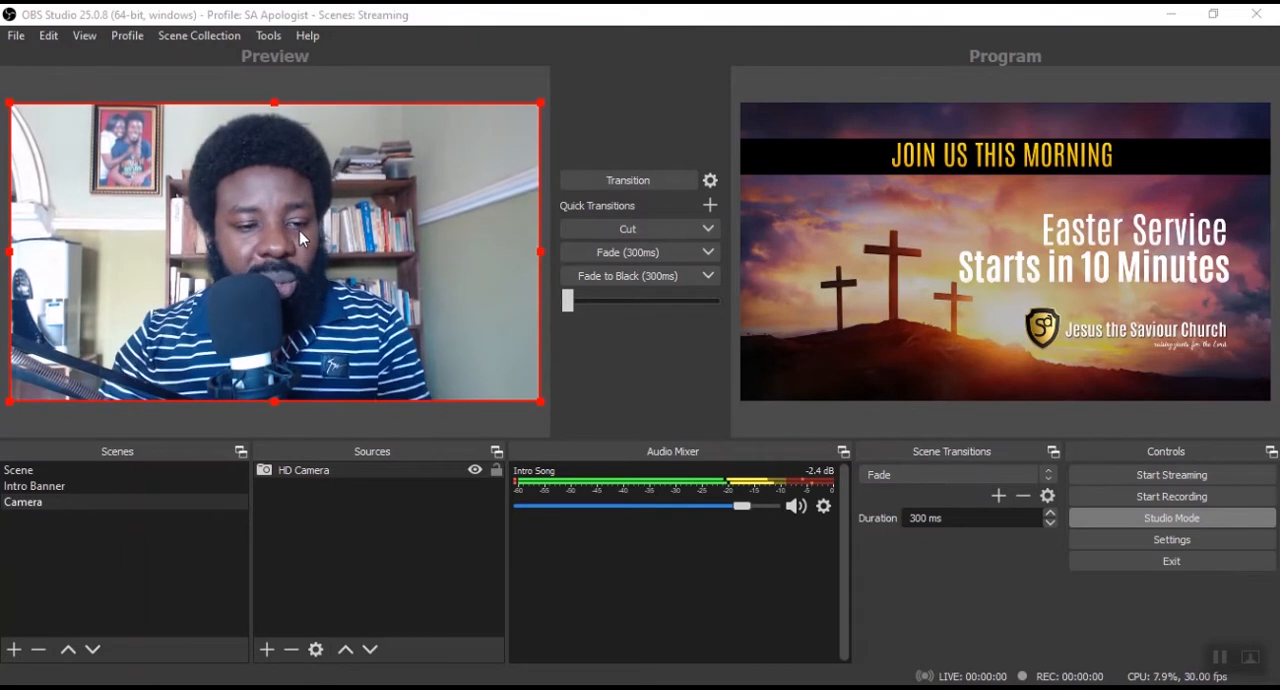
# Send the Camera scene live with a transition and swap the Intro Banner scene back to the program output.
pyautogui.click(88, 486)
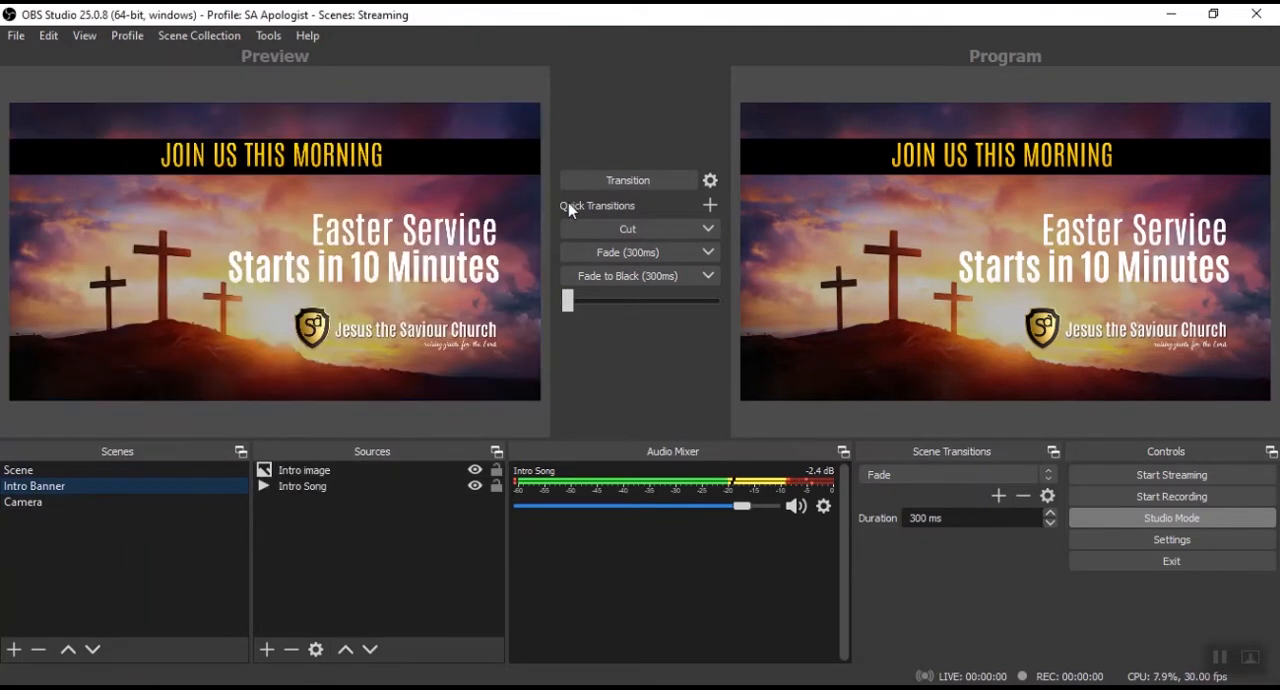
pyautogui.click(627, 181)
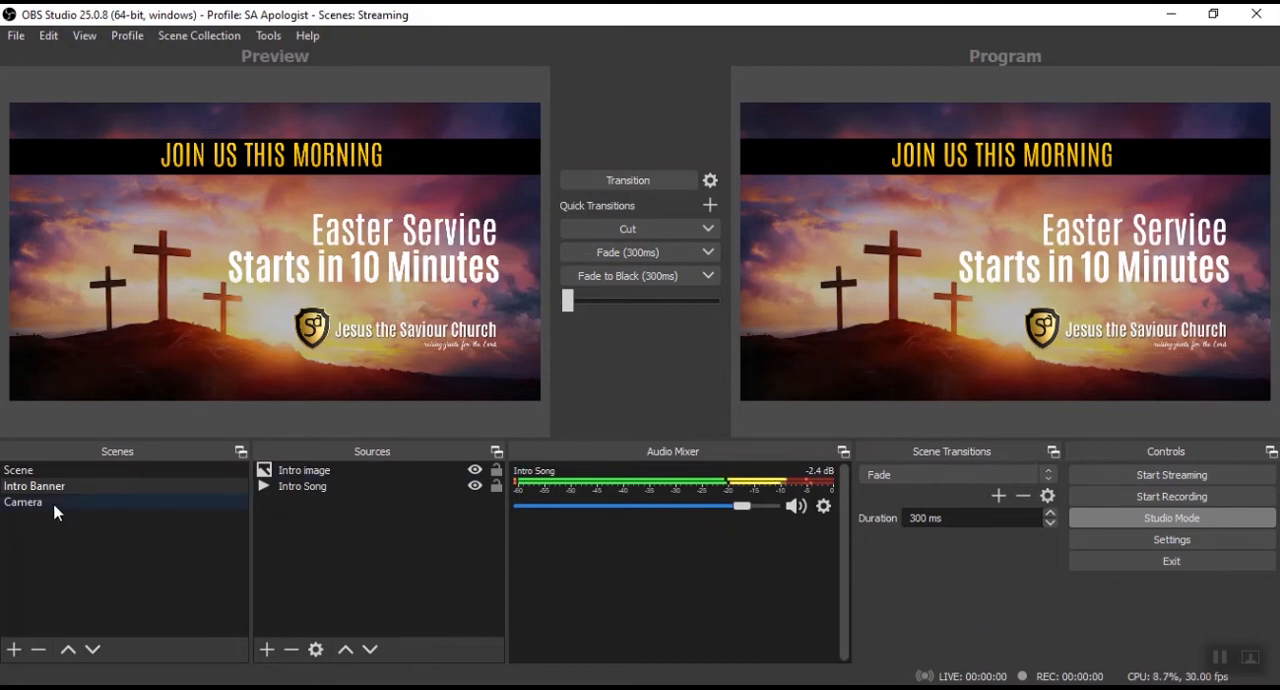
pyautogui.click(28, 505)
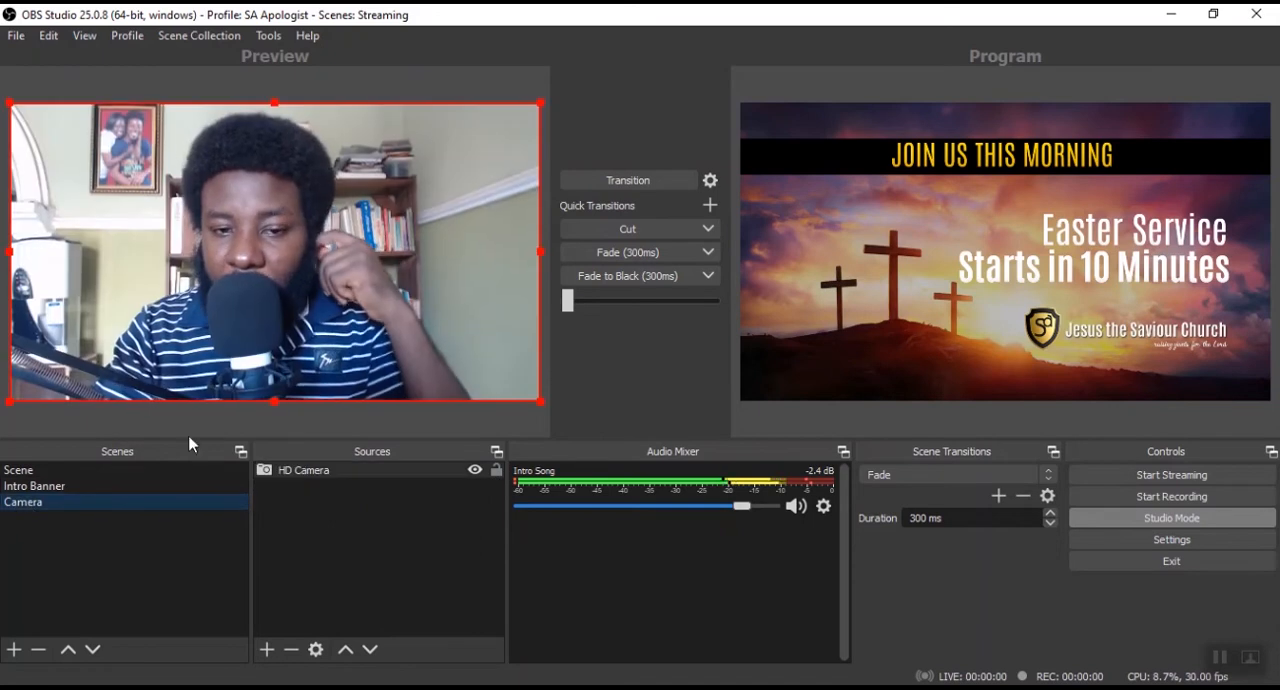
pyautogui.click(628, 181)
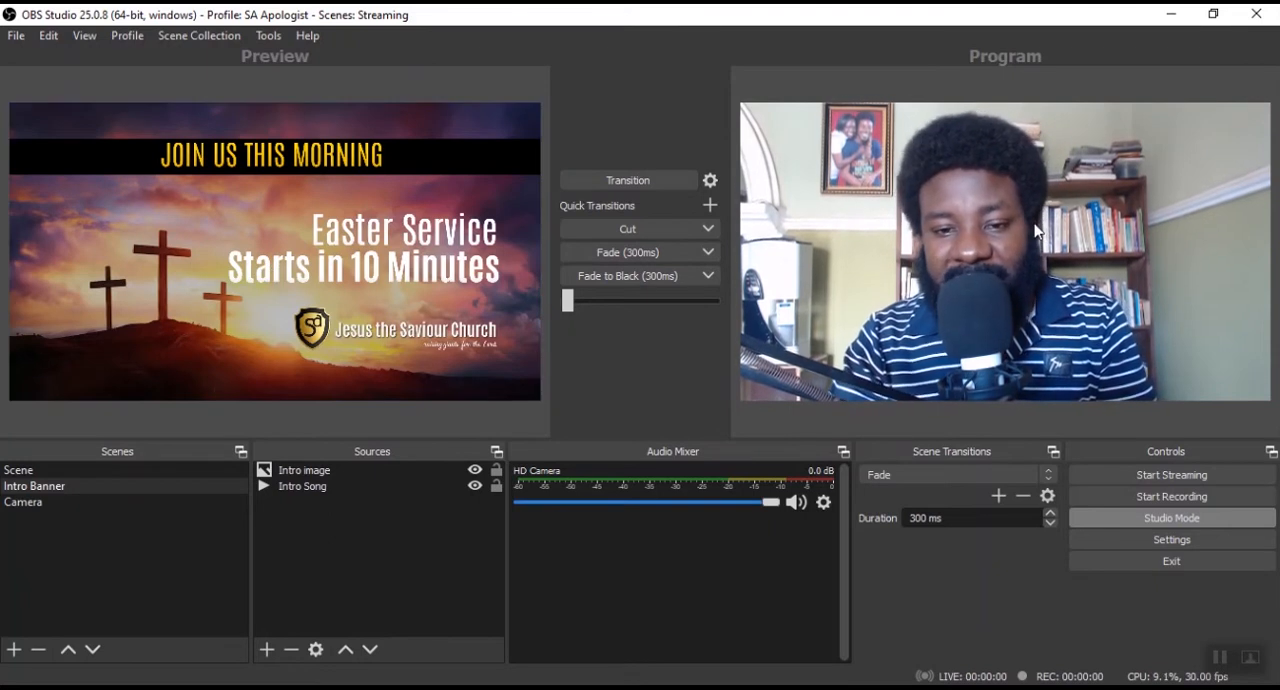
pyautogui.click(665, 184)
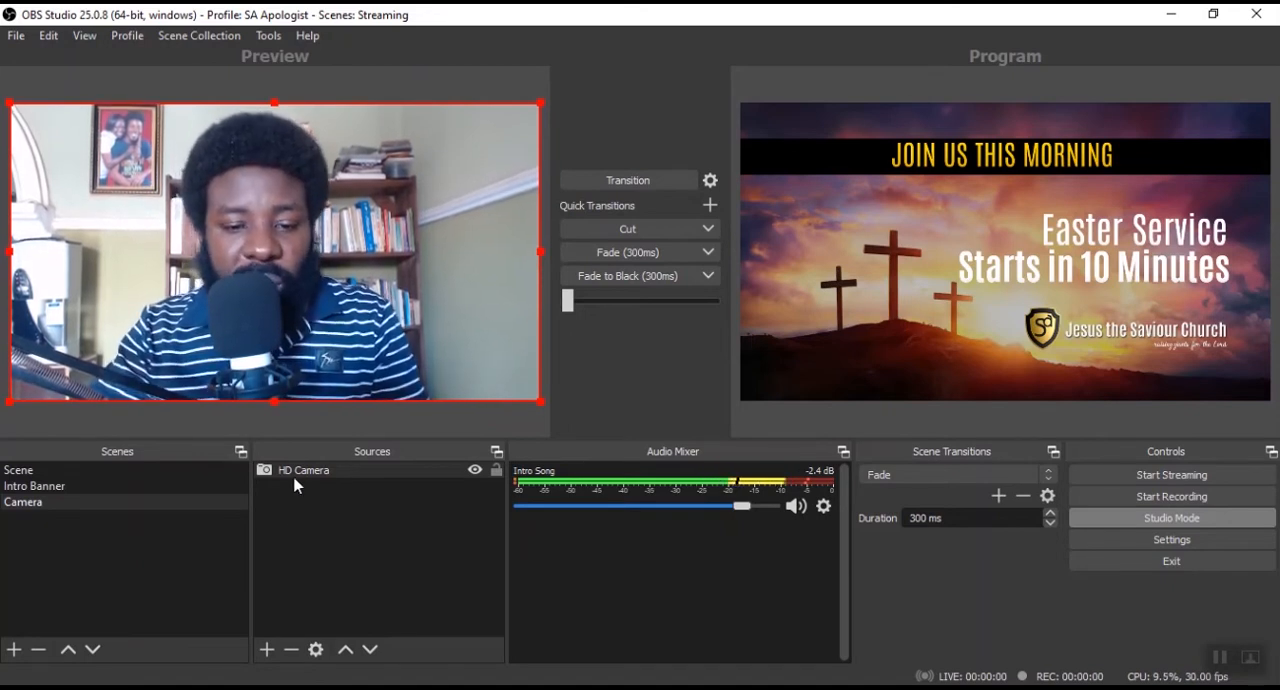
# Add a new image source named Logo to the Camera scene.
pyautogui.click(266, 650)
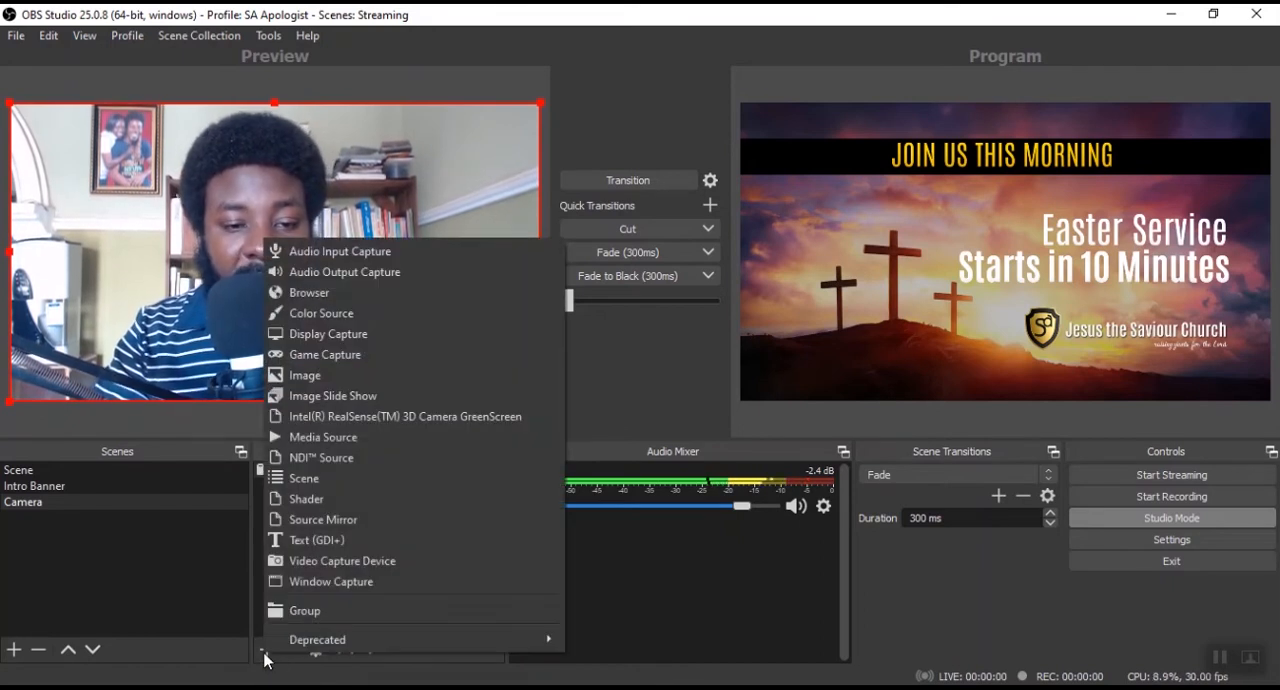
pyautogui.click(443, 385)
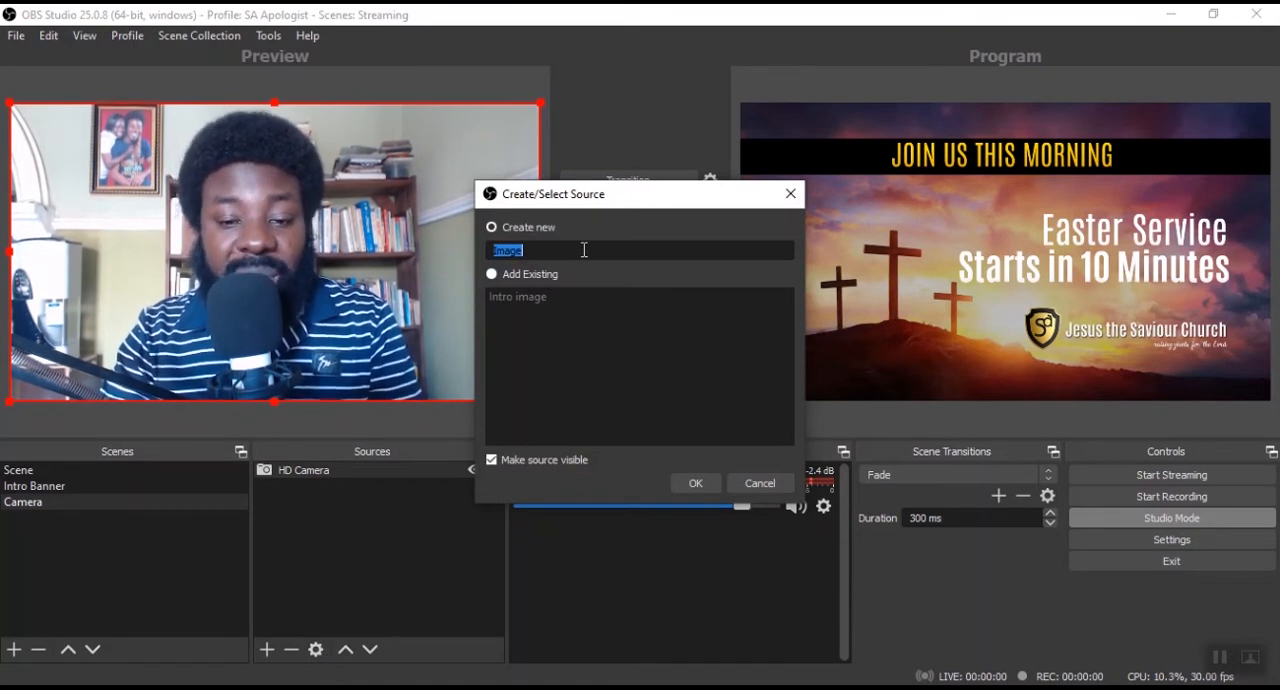
pyautogui.write('Logo')
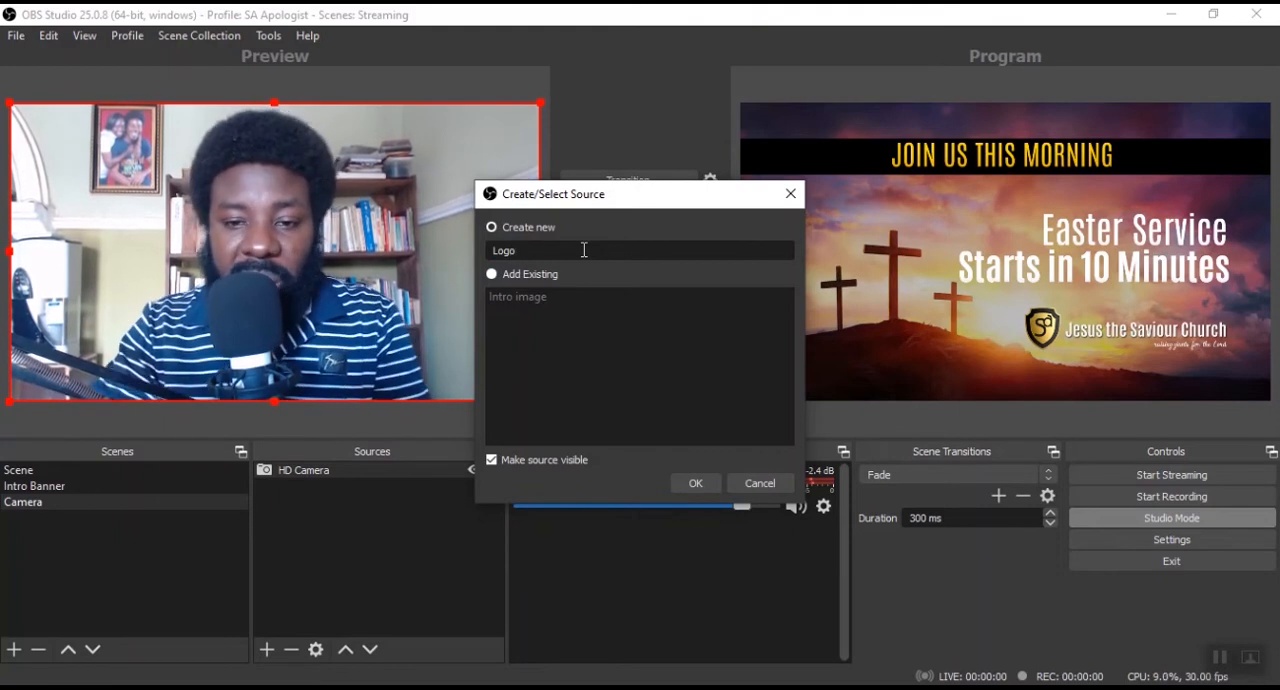
pyautogui.click(685, 480)
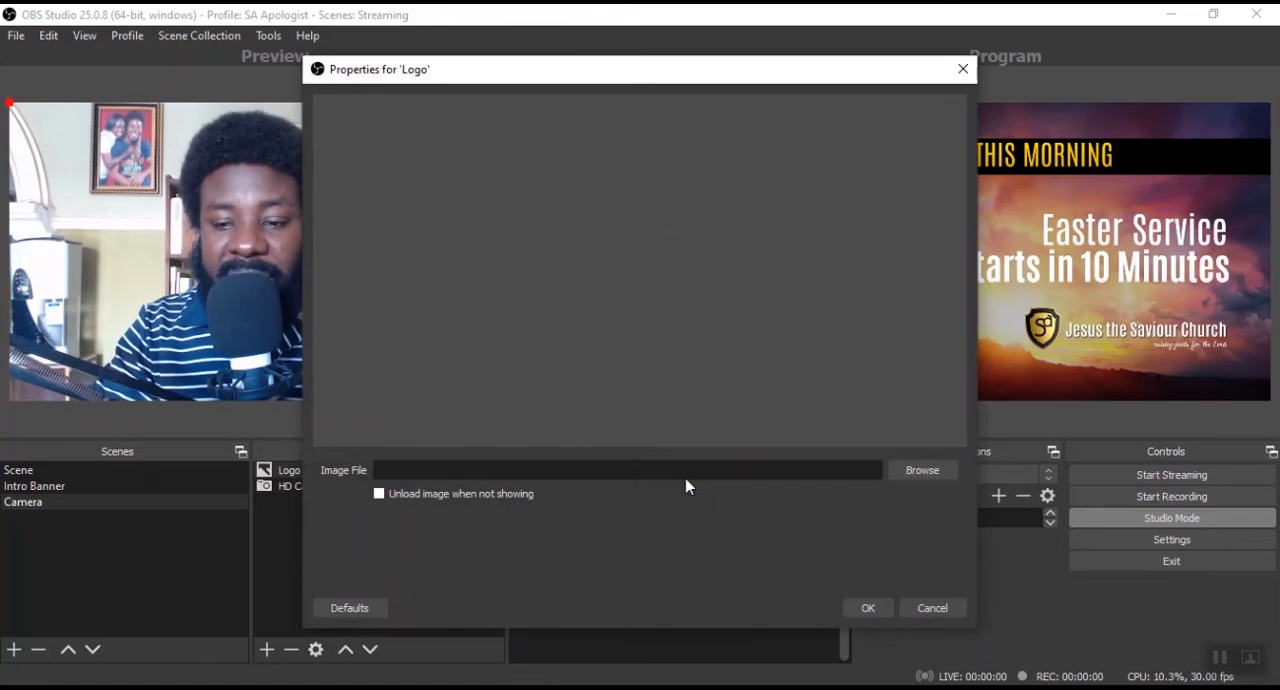
# Load the SA Logo image from the SA Streaming folder into the Logo source and accept its properties.
pyautogui.click(913, 476)
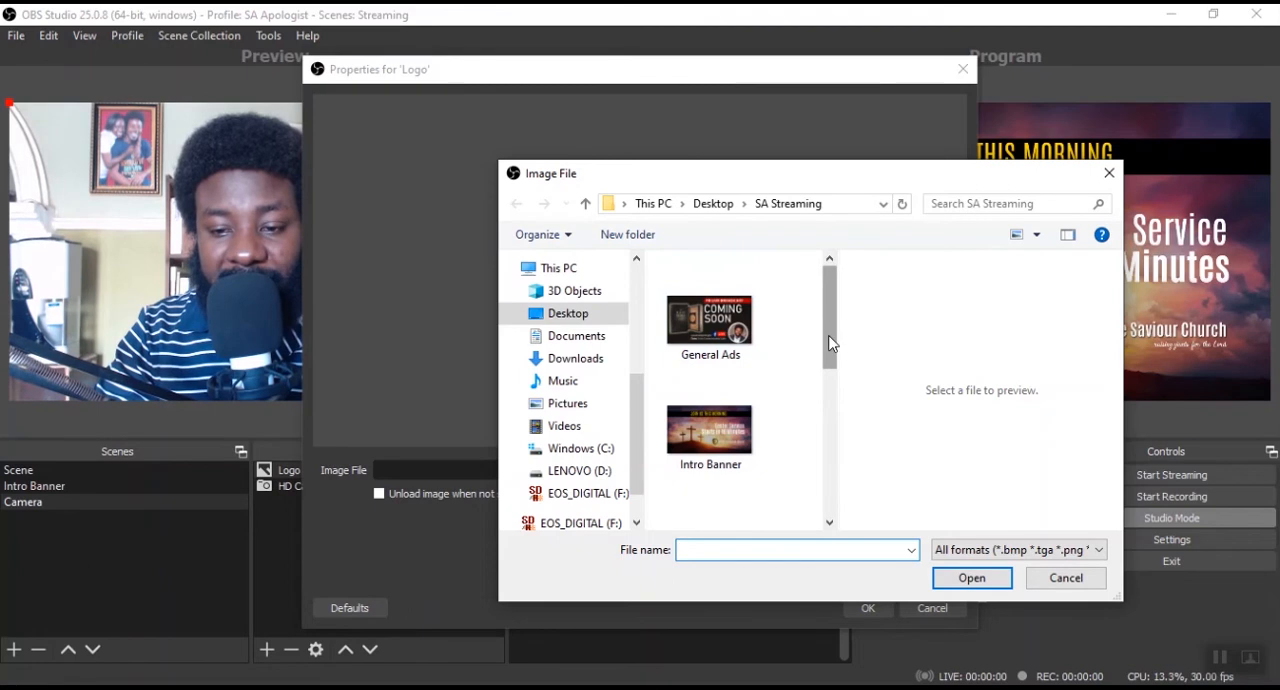
pyautogui.moveTo(829, 343); pyautogui.dragTo(822, 438)
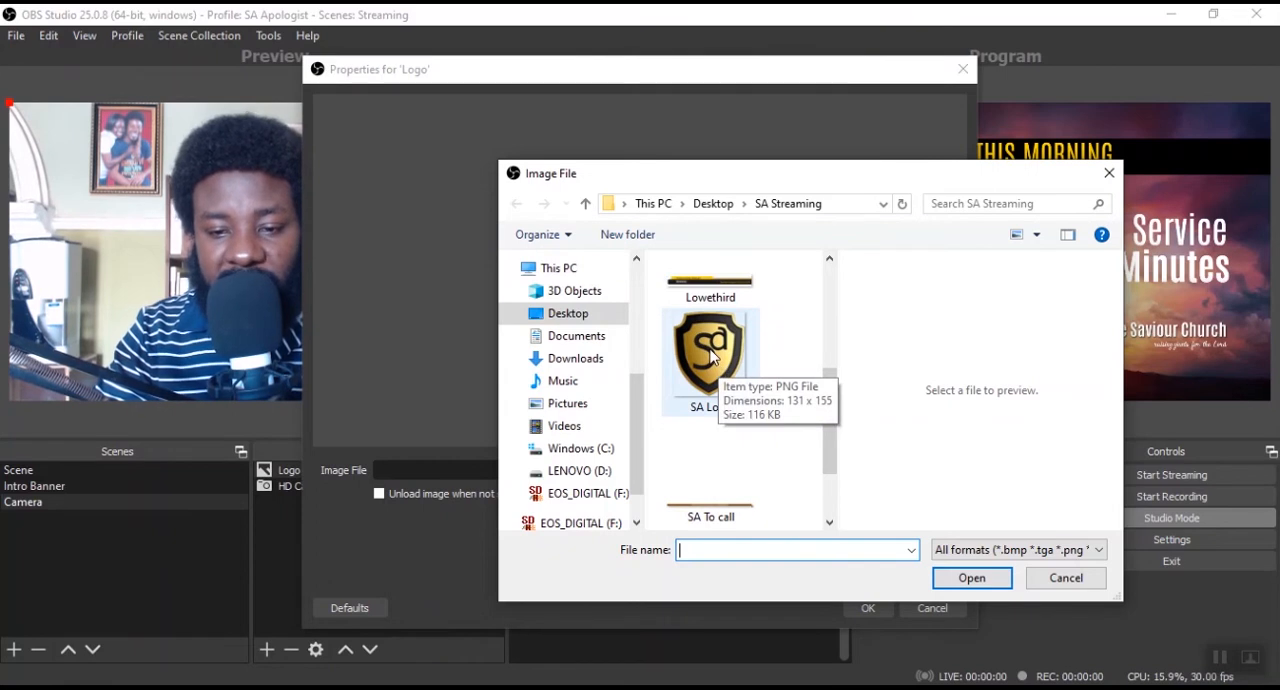
pyautogui.click(712, 355)
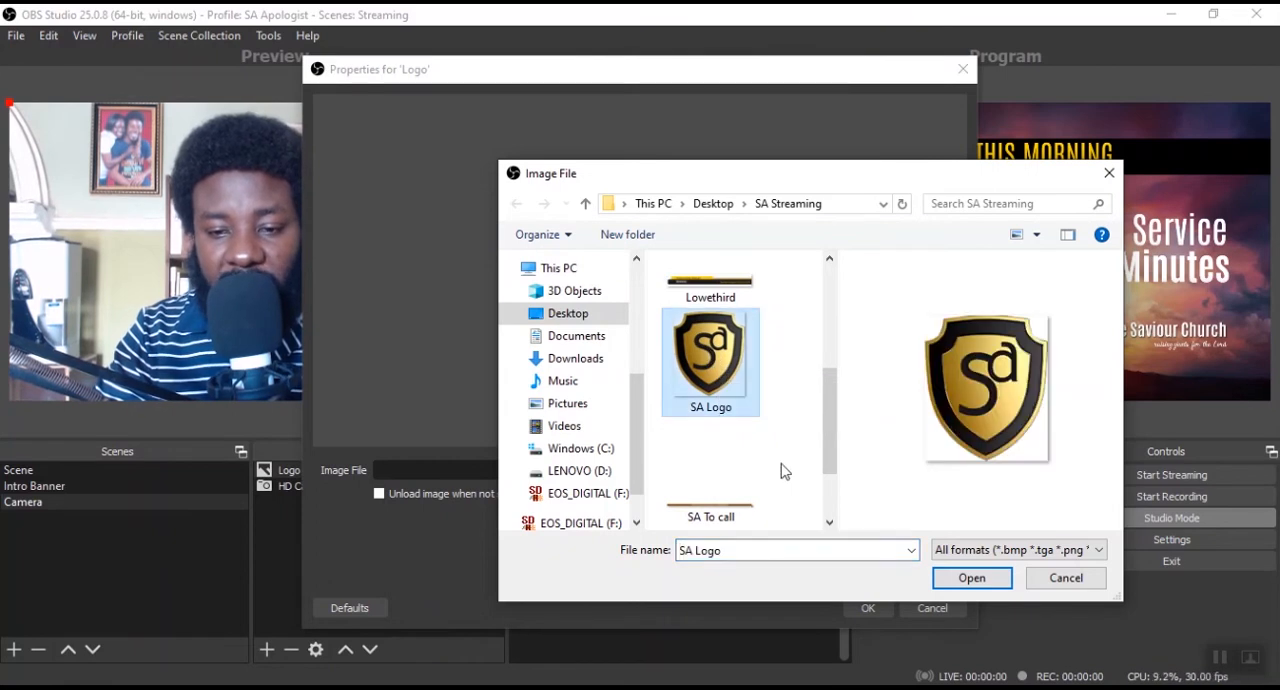
pyautogui.click(968, 578)
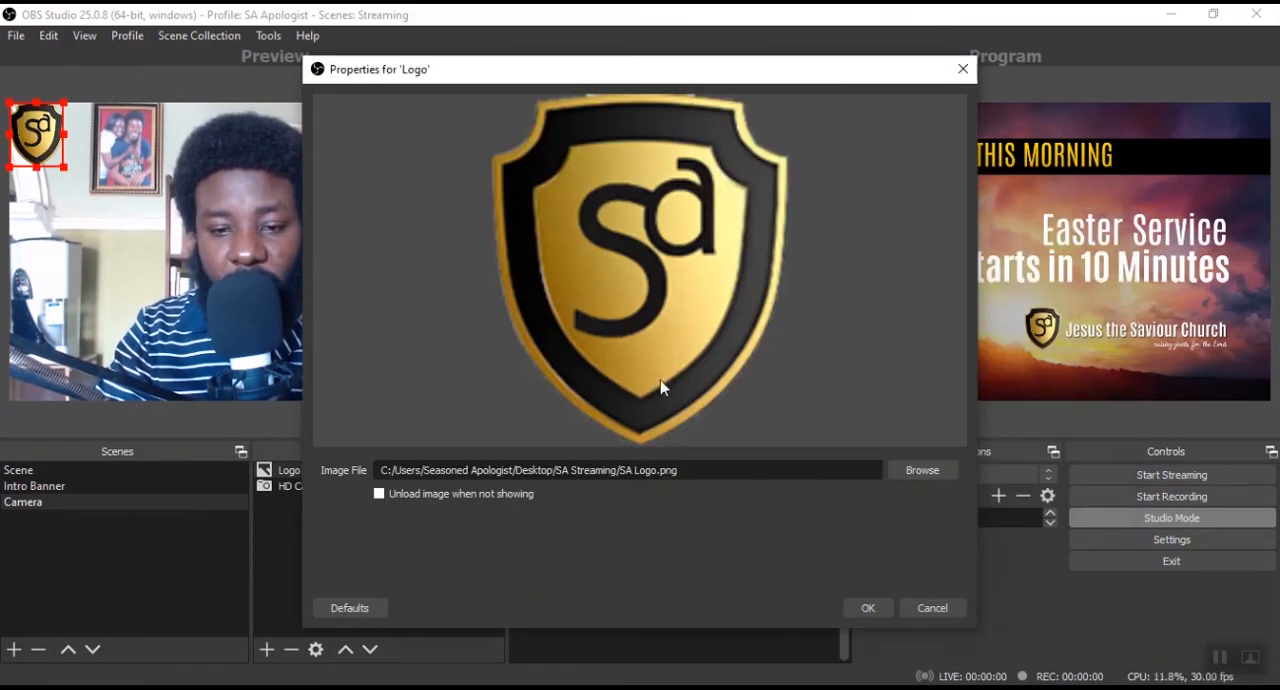
pyautogui.click(866, 609)
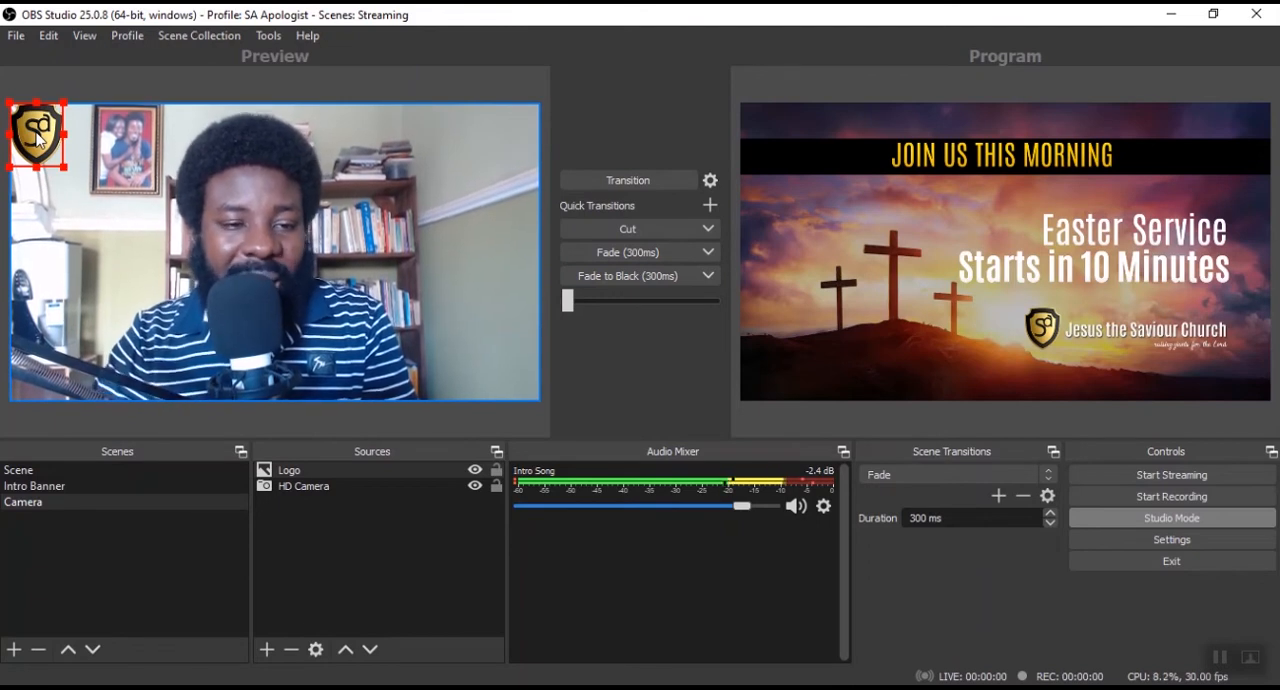
# Move the logo to the upper-right corner of the camera picture, shrink it slightly and deselect it.
pyautogui.moveTo(37, 137); pyautogui.dragTo(348, 335)
pyautogui.moveTo(155, 294); pyautogui.dragTo(275, 347)
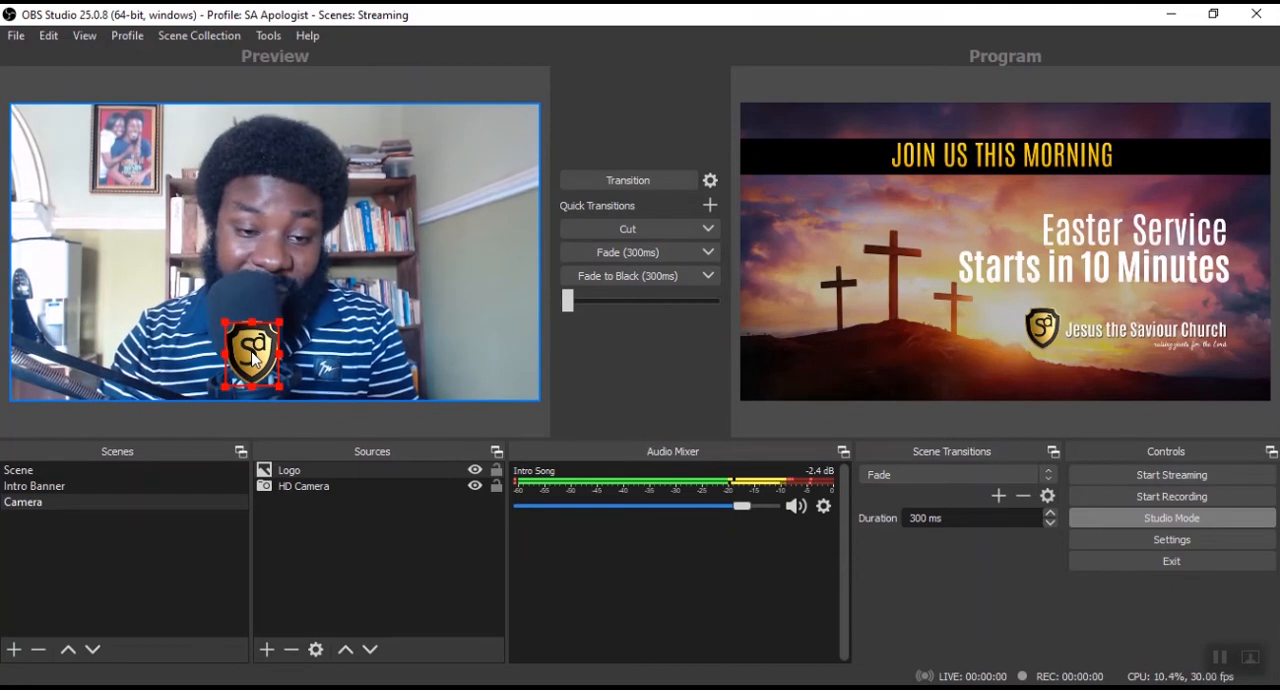
pyautogui.moveTo(331, 310); pyautogui.dragTo(505, 152)
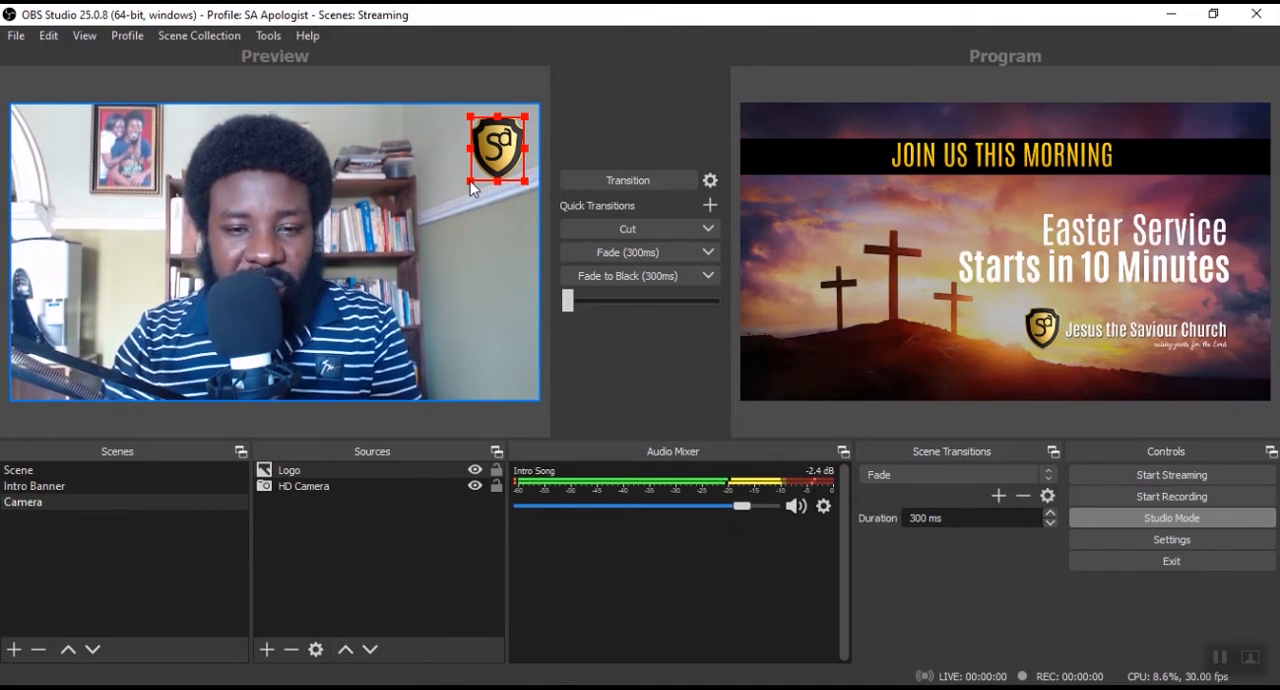
pyautogui.moveTo(470, 182); pyautogui.dragTo(487, 162)
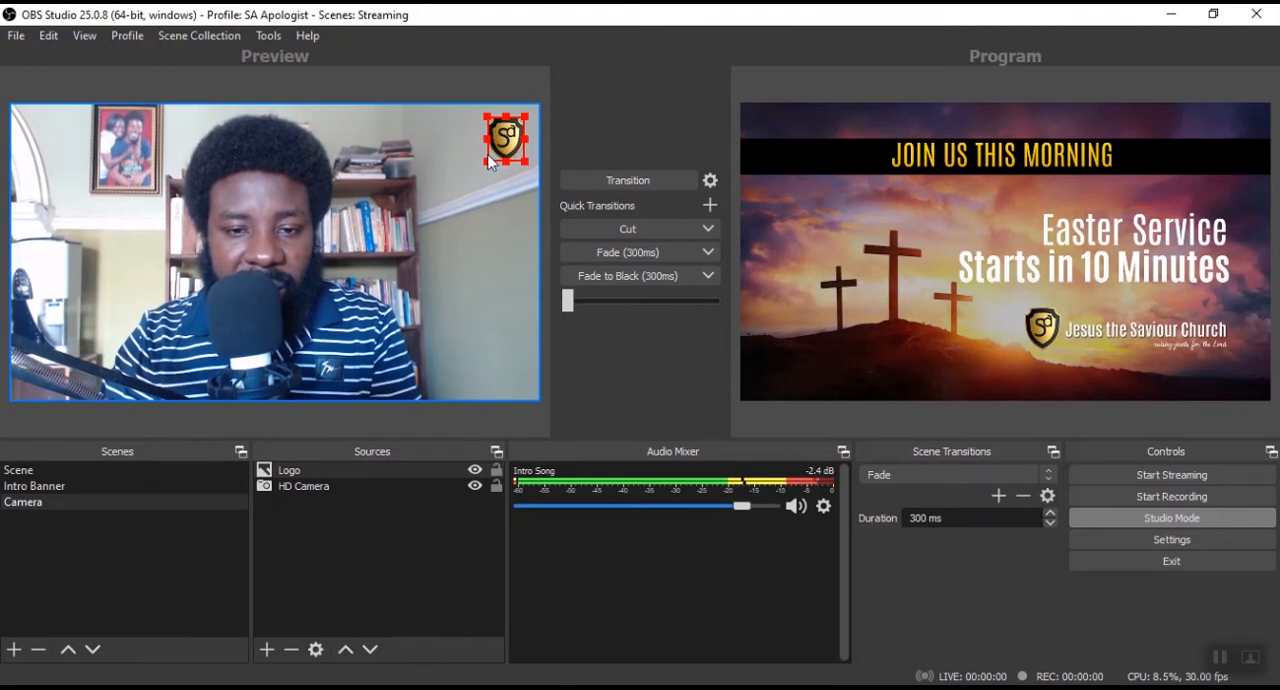
pyautogui.click(455, 182)
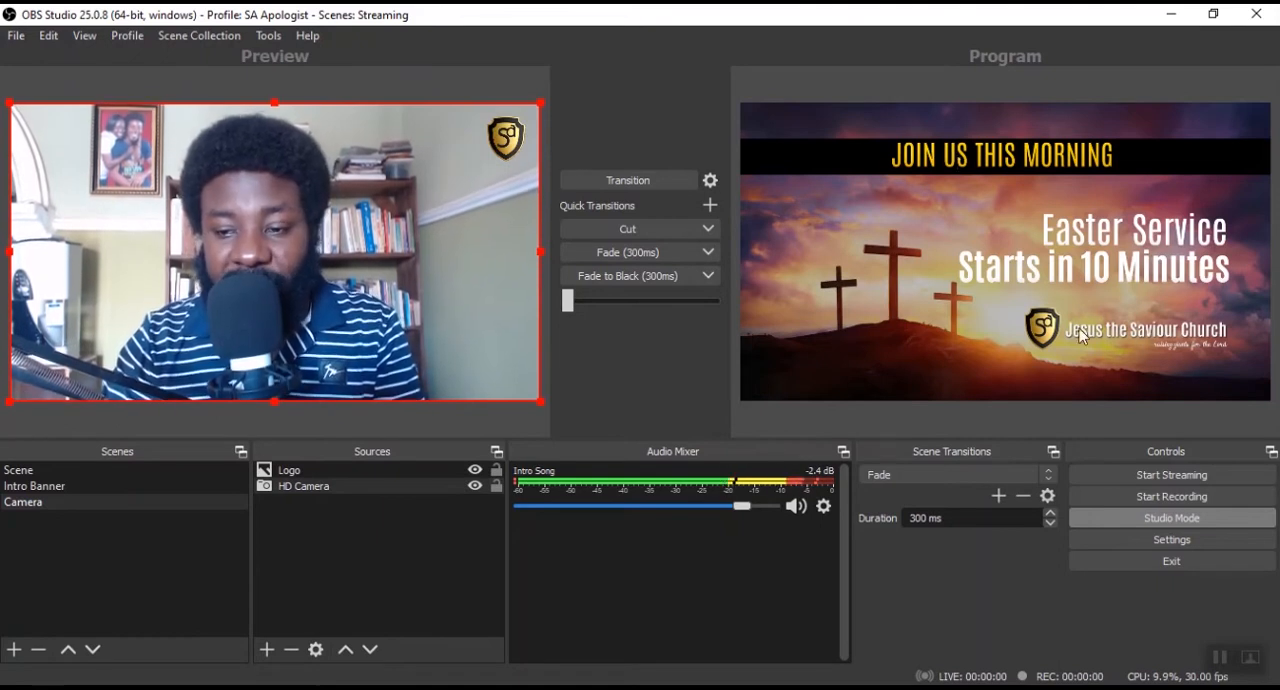
# Transition the Camera scene with the logo to the program output and load the same scene into the preview.
pyautogui.click(631, 180)
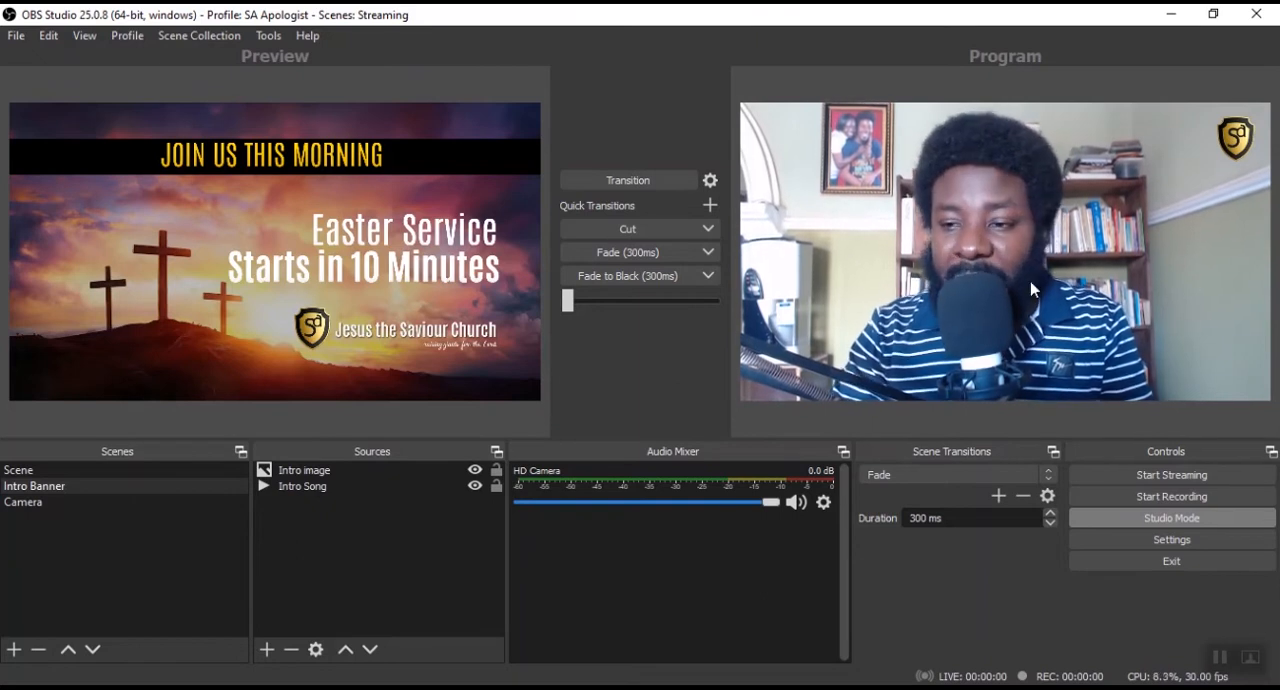
pyautogui.click(42, 504)
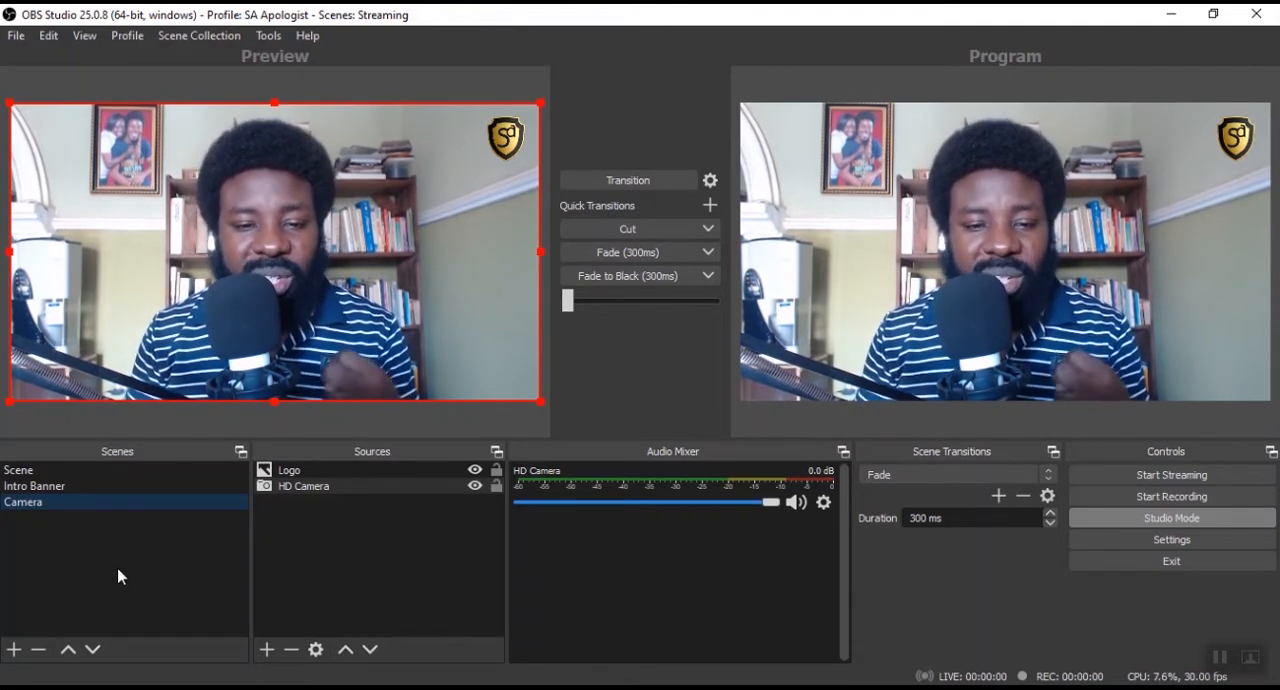
# Add a new image source named Pastor Name to the Intro Banner scene.
pyautogui.click(106, 487)
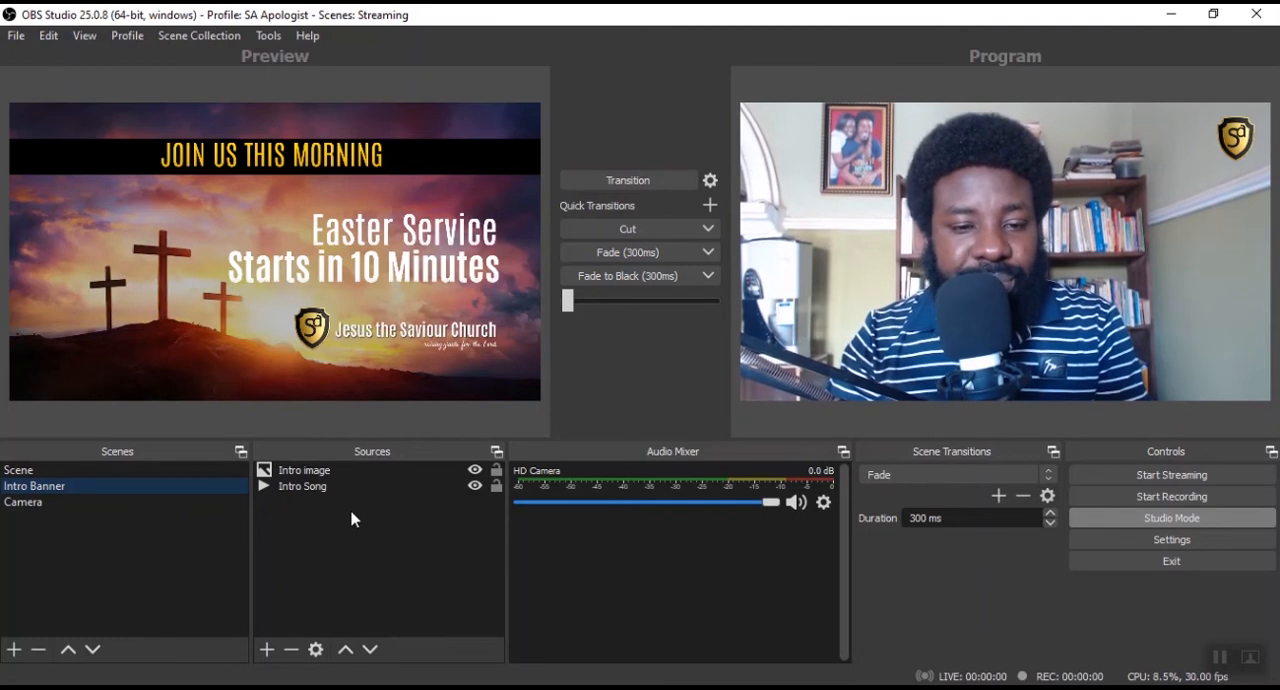
pyautogui.click(267, 650)
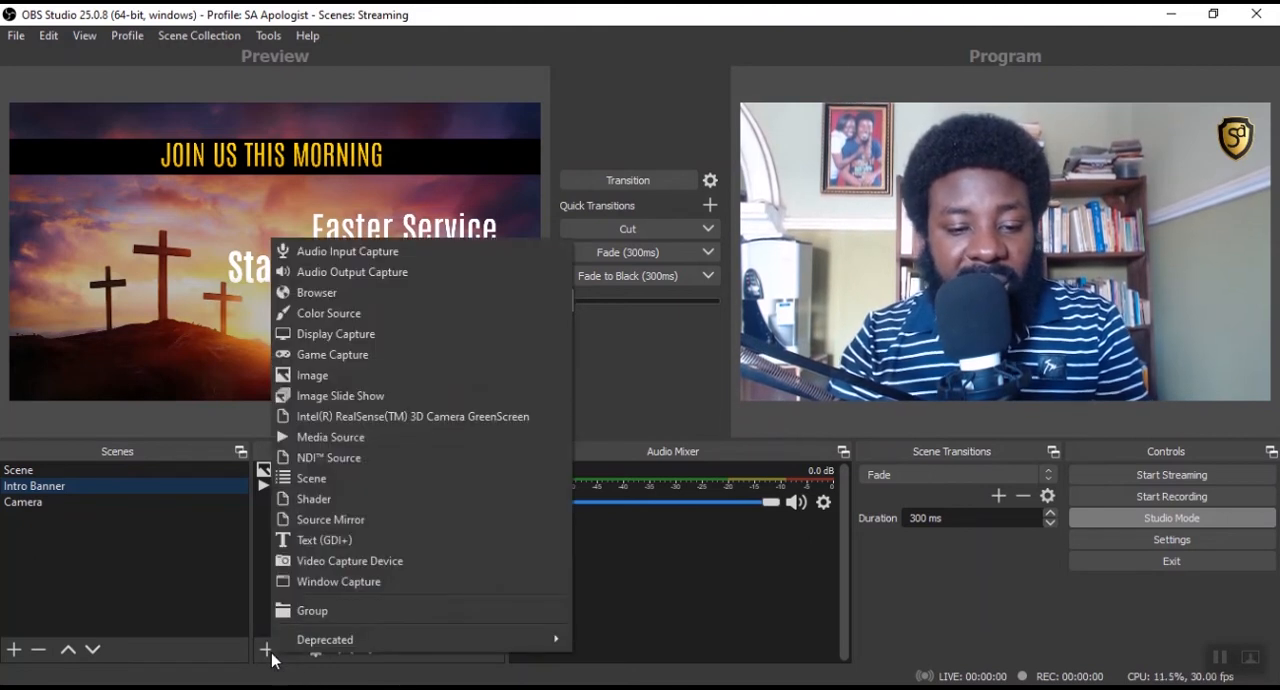
pyautogui.click(397, 376)
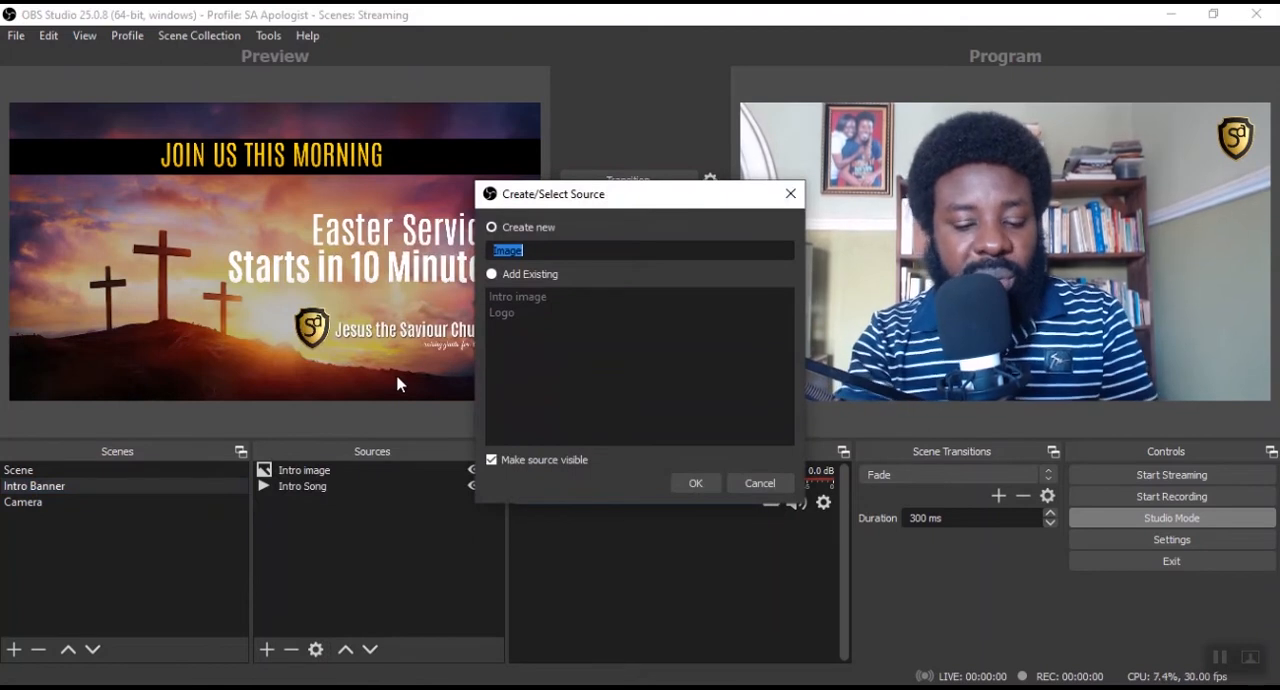
pyautogui.write('Lo')
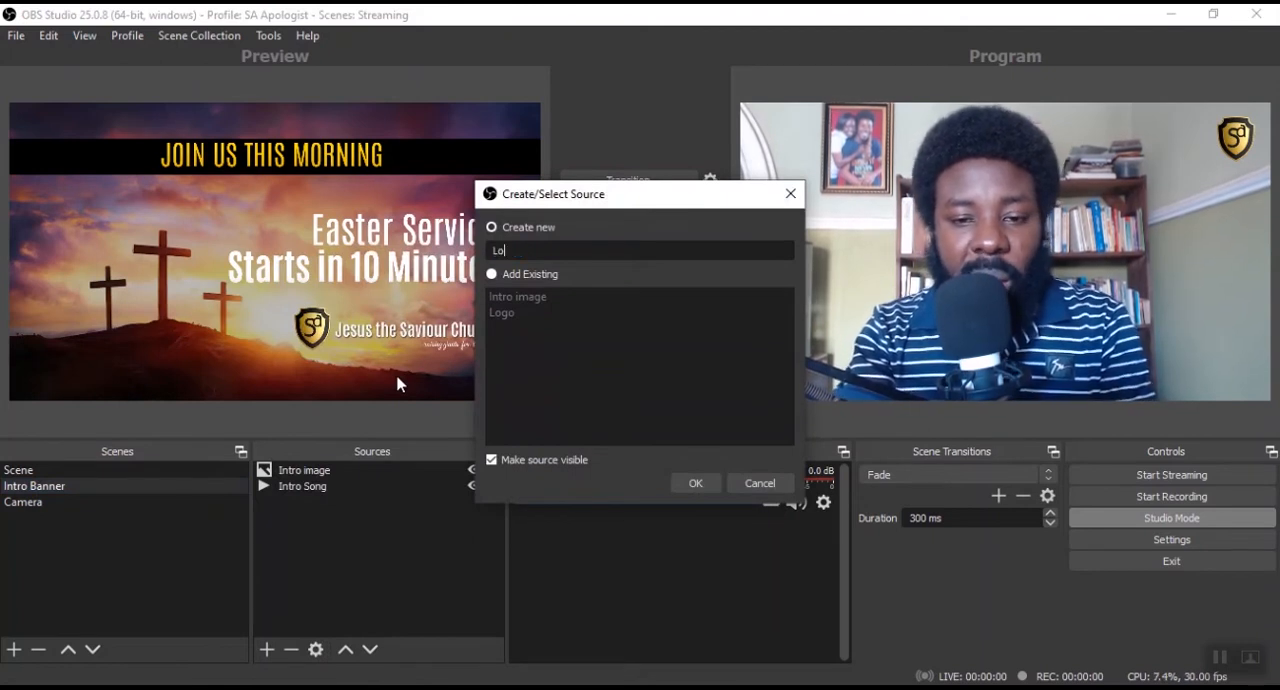
pyautogui.write('tor Name')
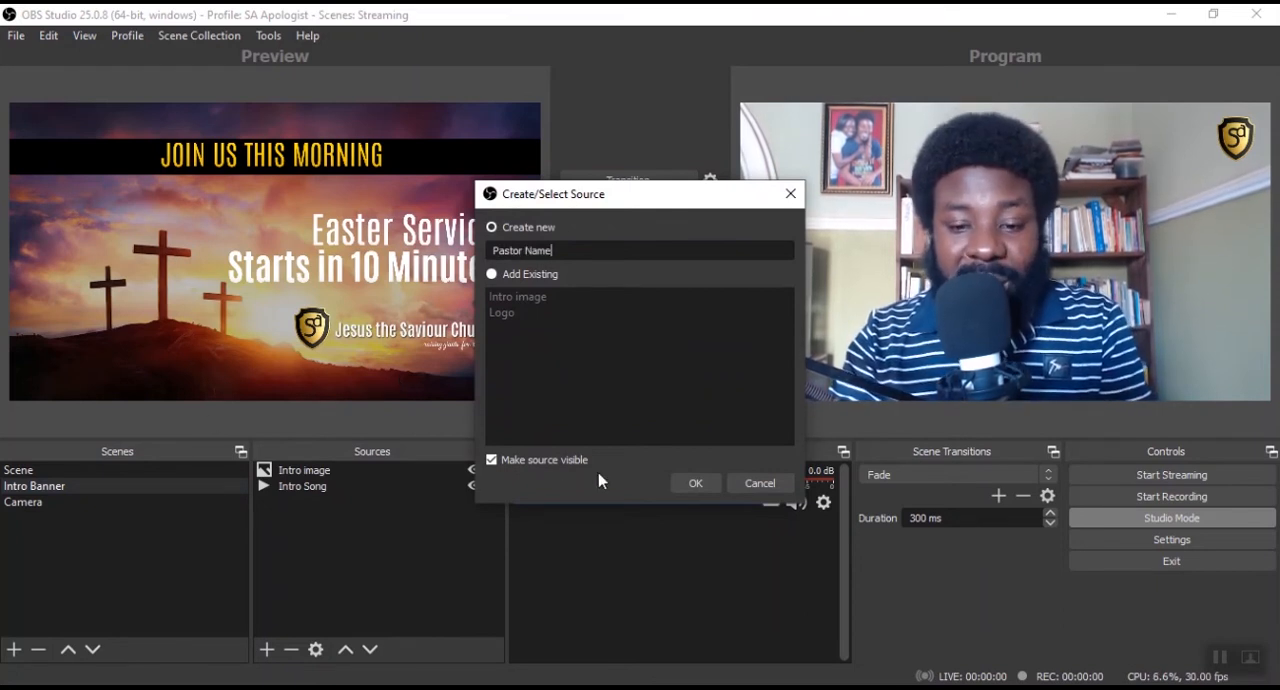
pyautogui.click(697, 483)
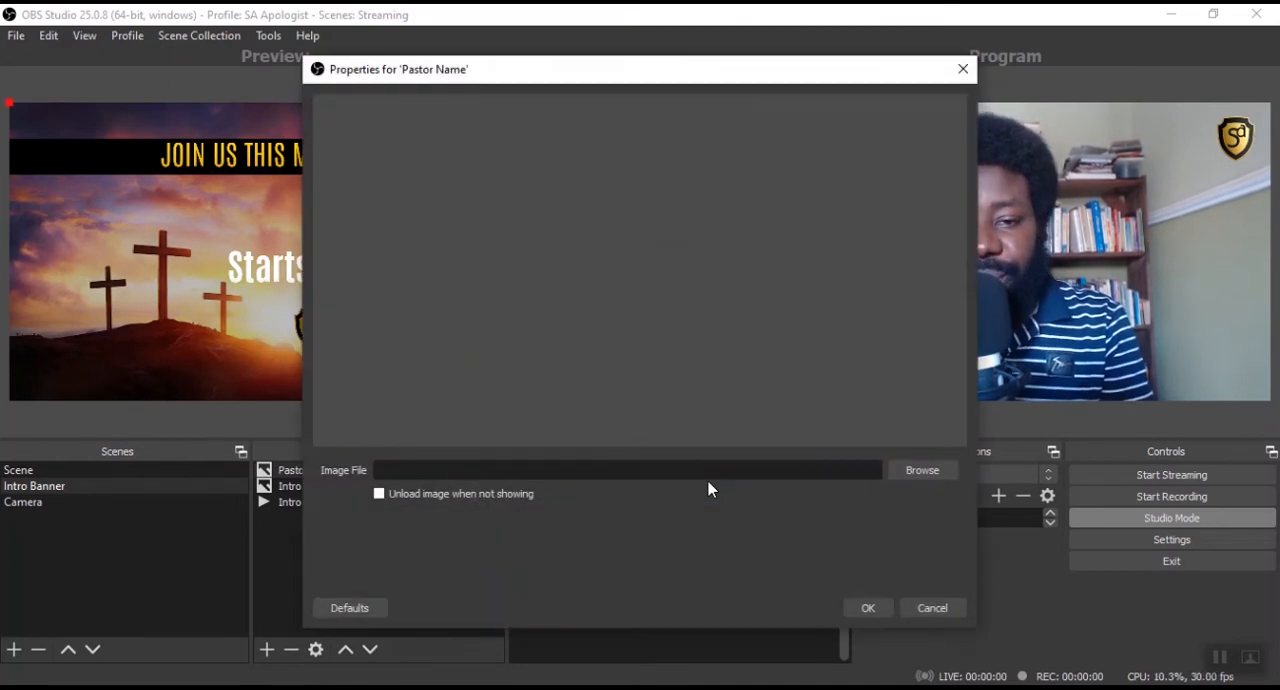
# Load the Lowethird image from the SA Streaming folder into the Pastor Name source and place it along the banner's bottom edge.
pyautogui.click(915, 472)
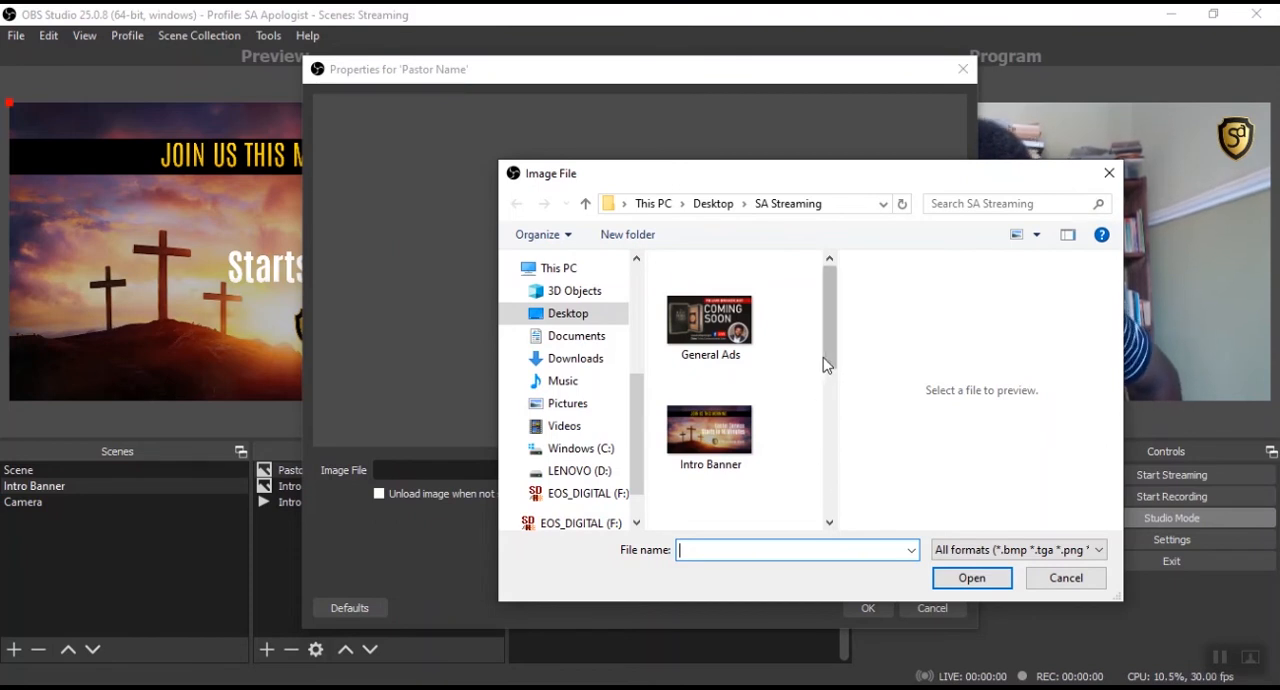
pyautogui.moveTo(829, 355)
pyautogui.mouseDown()
pyautogui.moveTo(813, 508)
pyautogui.moveTo(828, 366)
pyautogui.mouseUp()
pyautogui.click(706, 407)
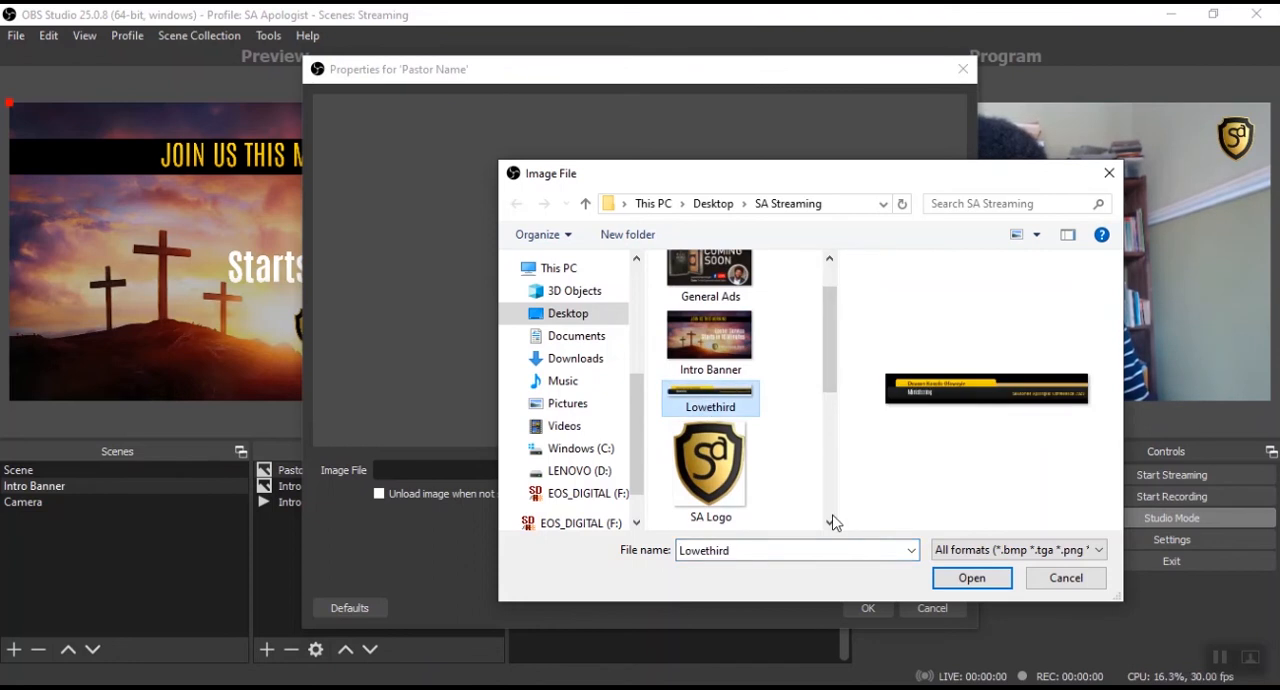
pyautogui.click(966, 580)
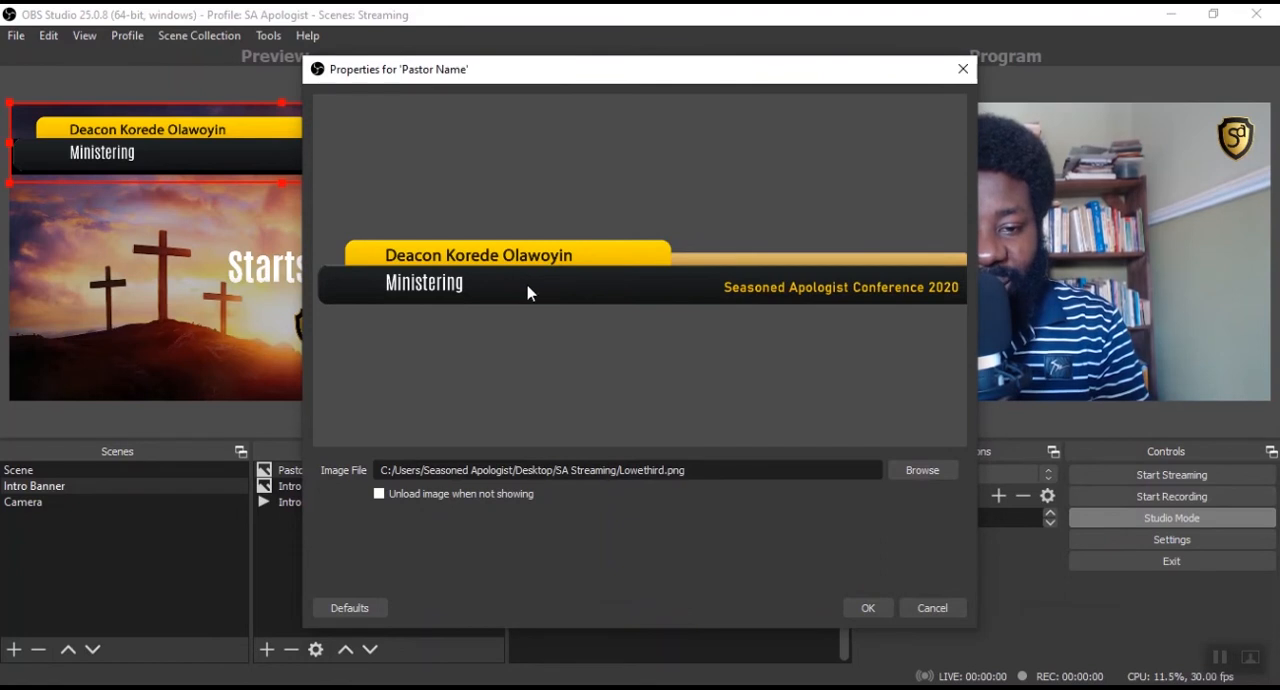
pyautogui.click(866, 609)
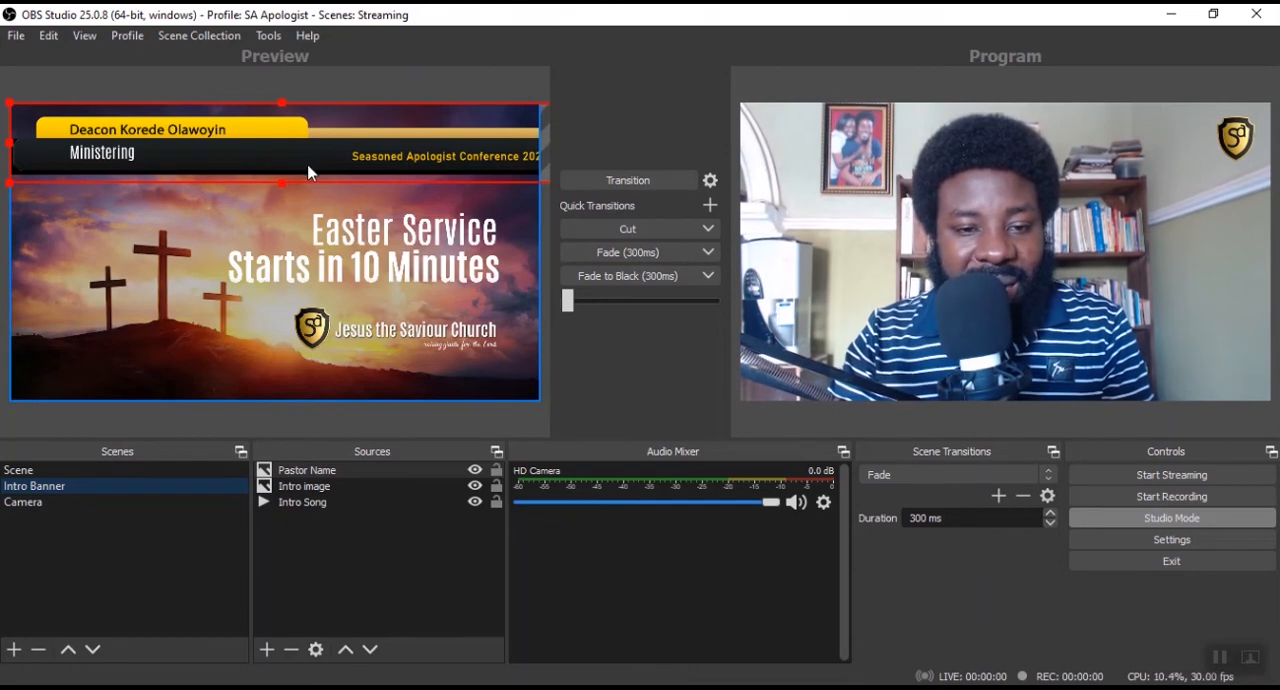
pyautogui.moveTo(310, 170); pyautogui.dragTo(310, 361)
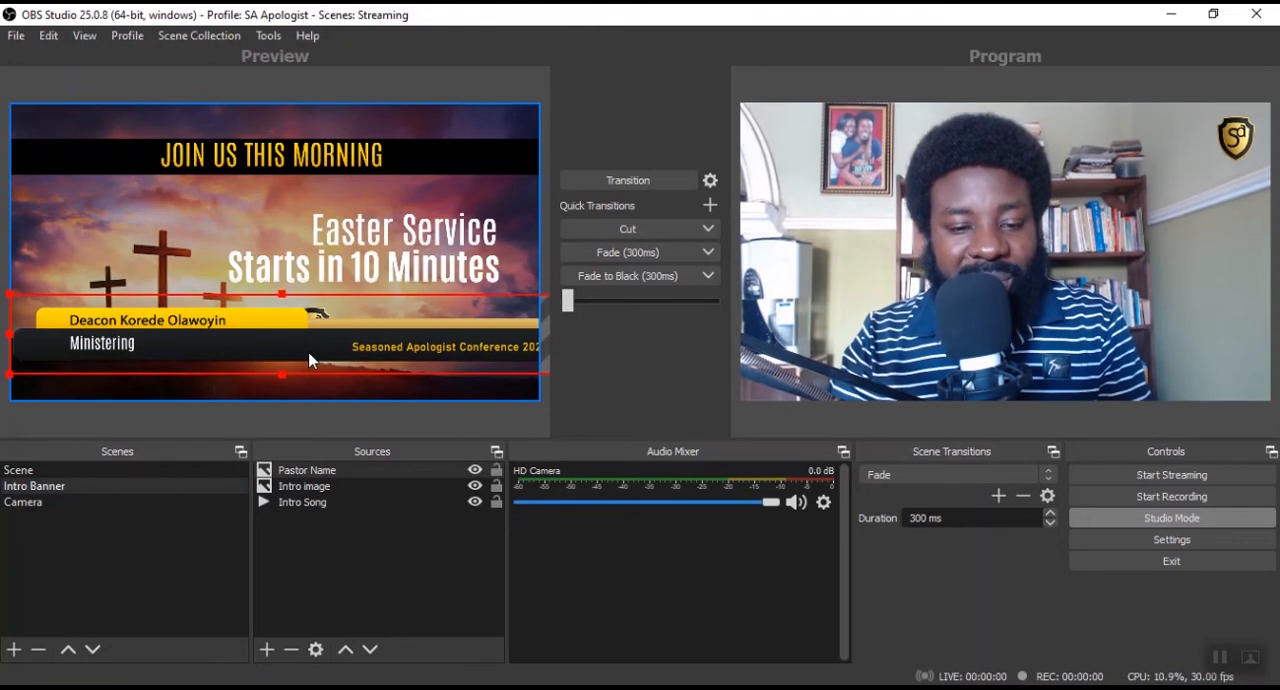
pyautogui.moveTo(310, 361); pyautogui.dragTo(294, 379)
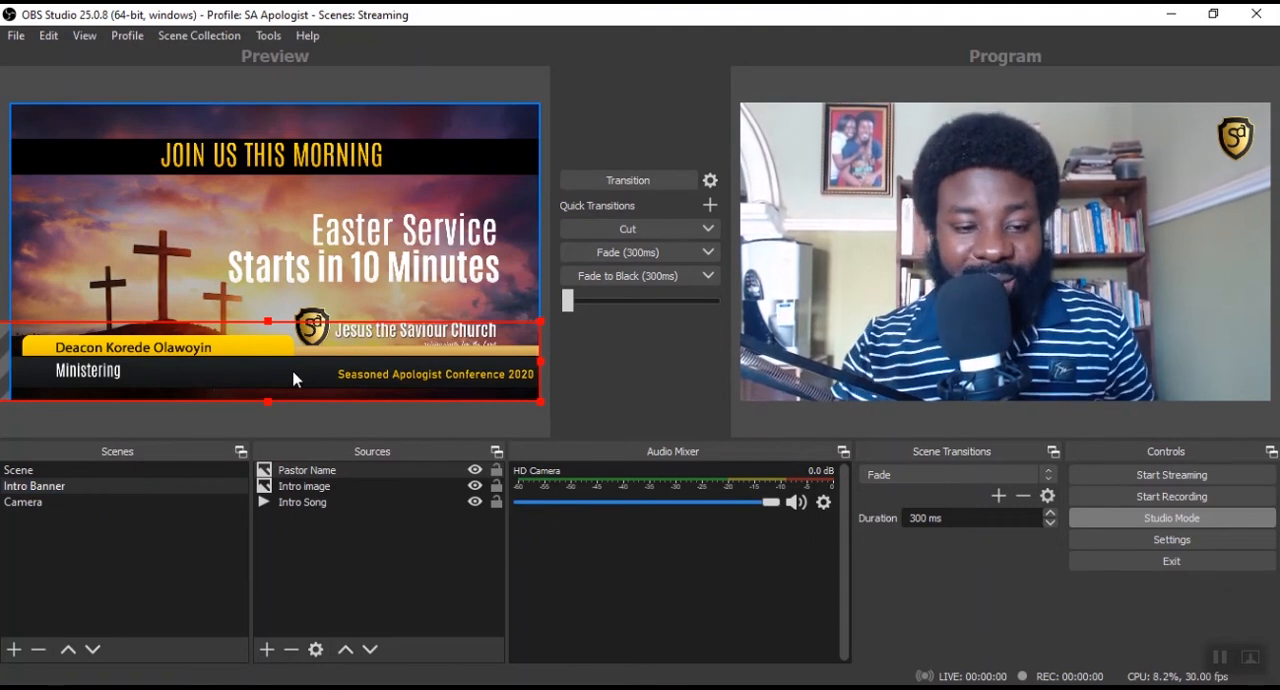
# Remove the Pastor Name source from the Intro Banner scene.
pyautogui.click(30, 502)
pyautogui.click(65, 488)
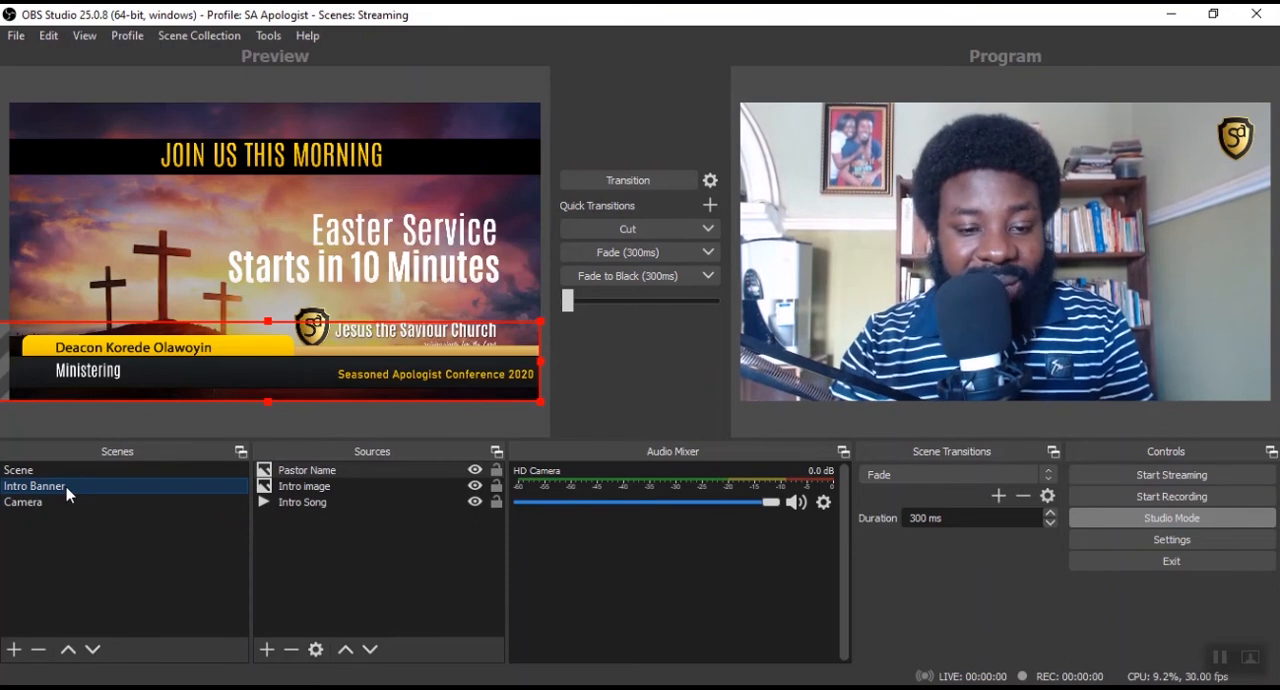
pyautogui.click(300, 488)
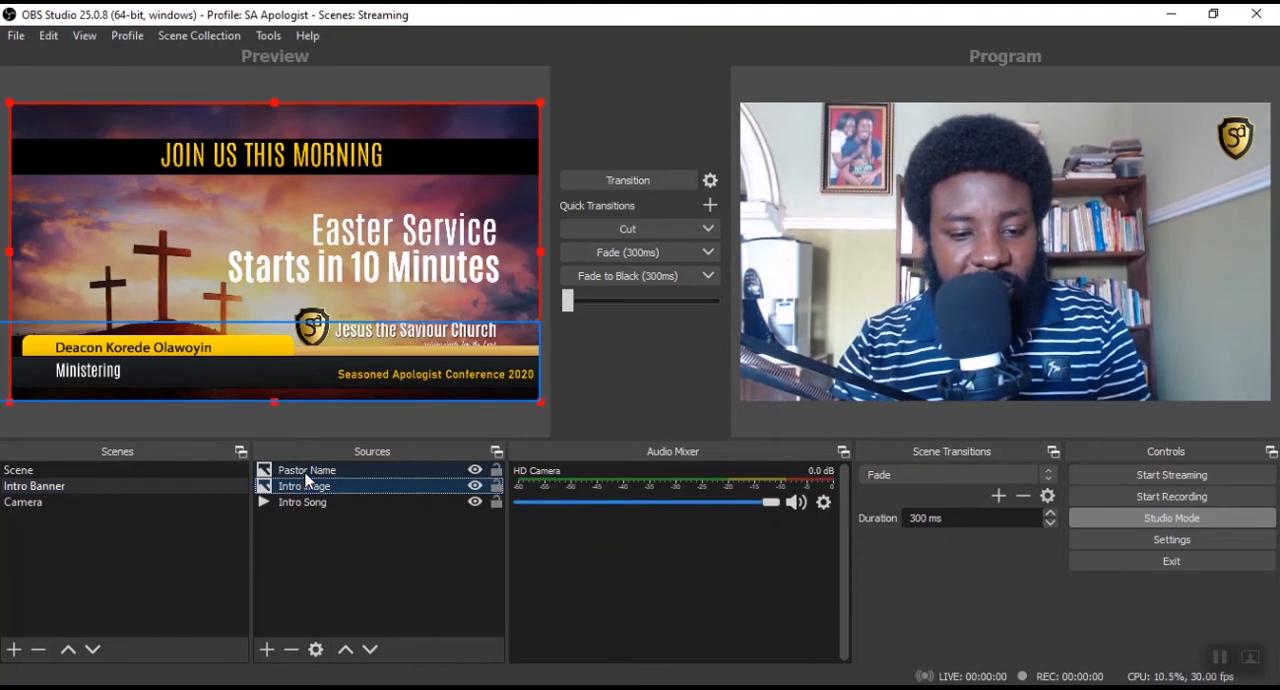
pyautogui.click(306, 476)
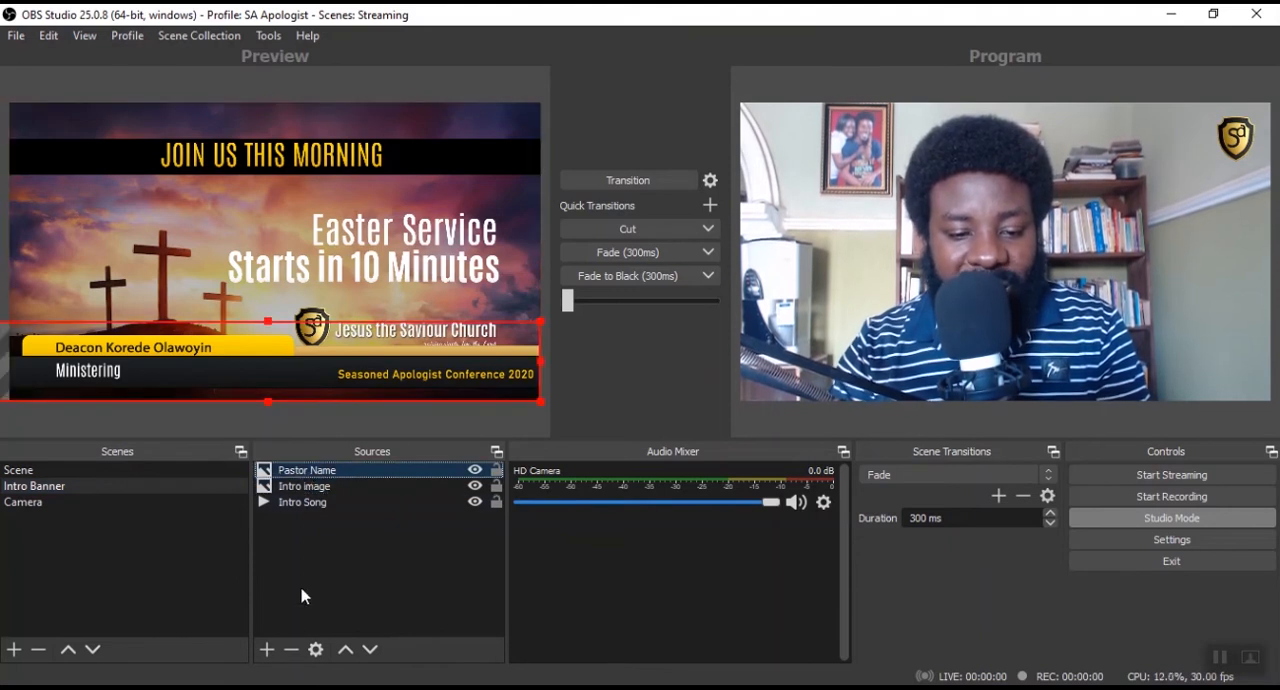
pyautogui.click(291, 650)
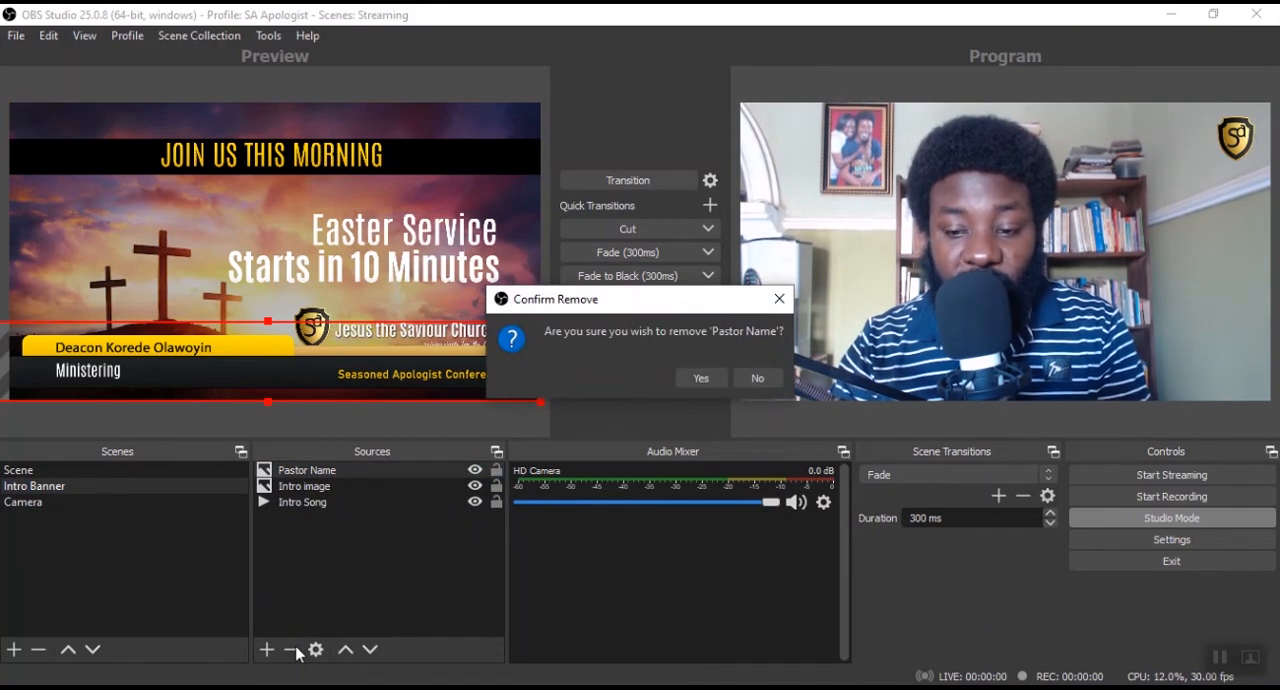
pyautogui.click(690, 380)
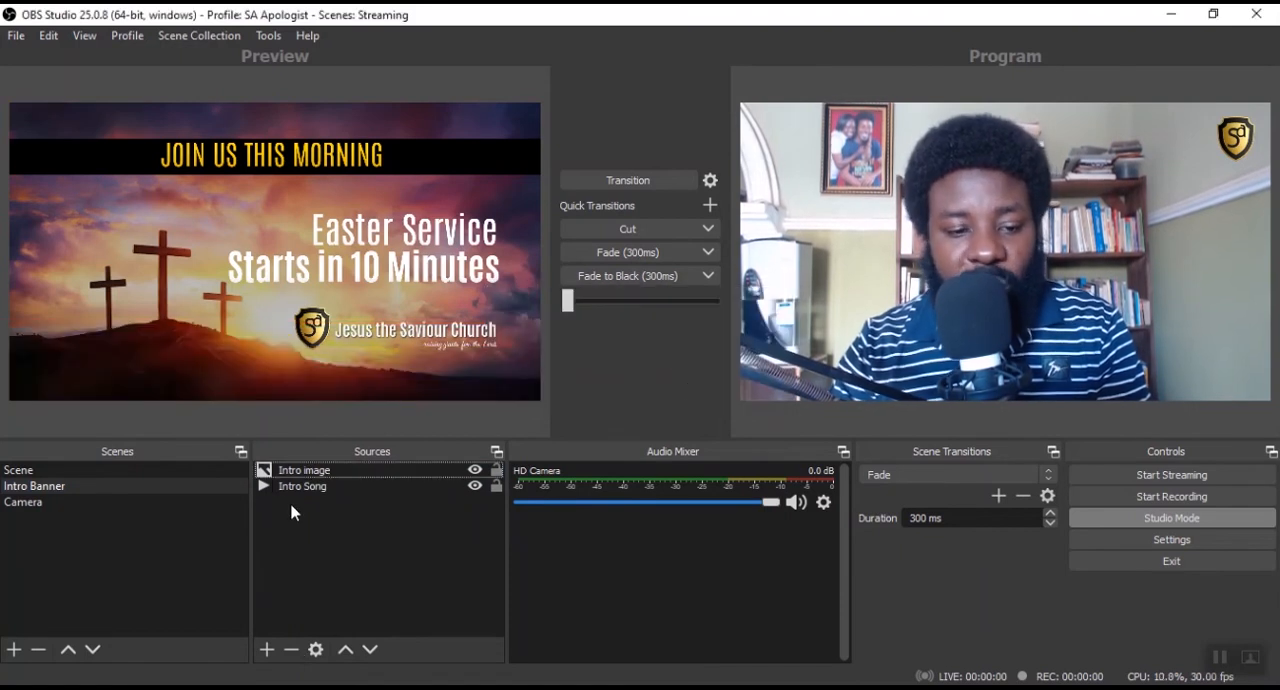
# Add a new image source named Pastor Name to the Camera scene.
pyautogui.click(36, 508)
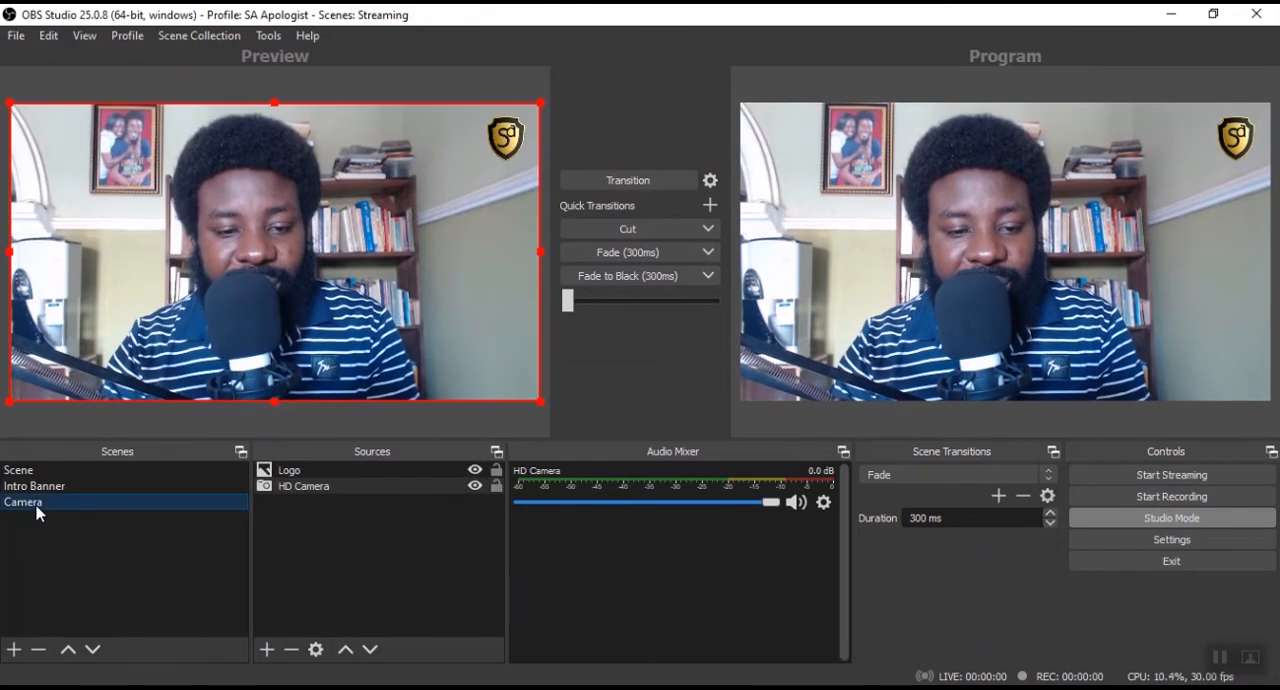
pyautogui.click(268, 650)
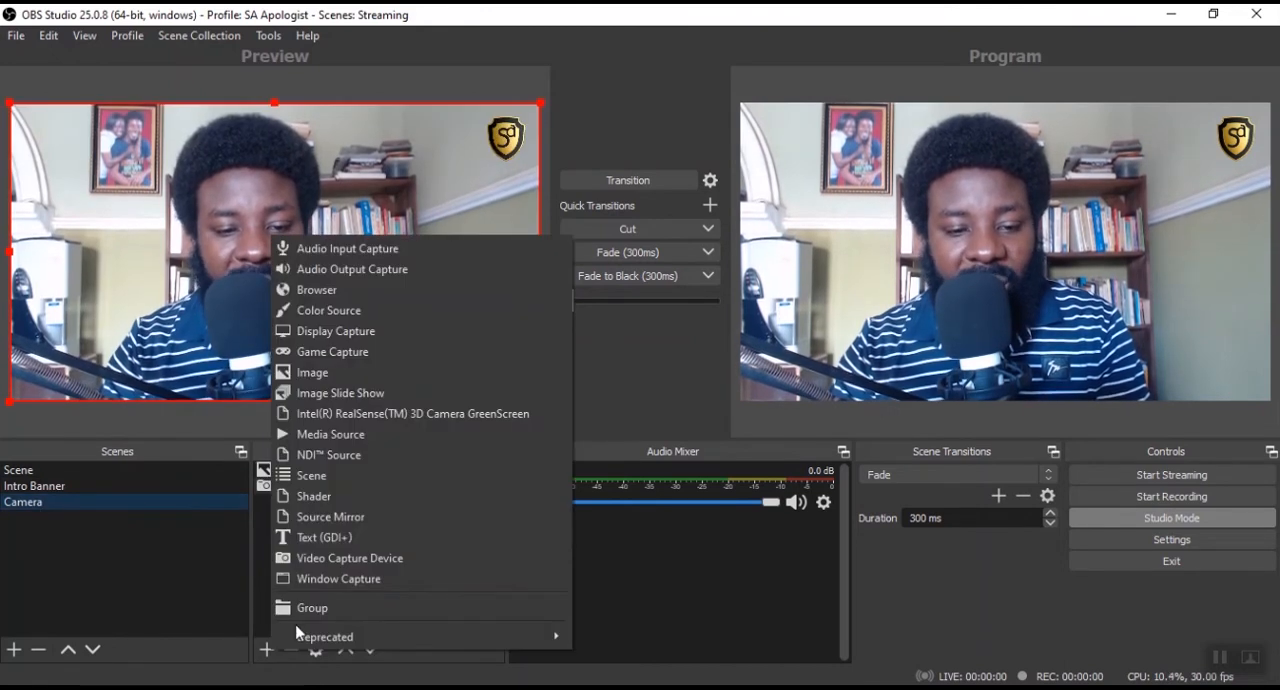
pyautogui.click(410, 373)
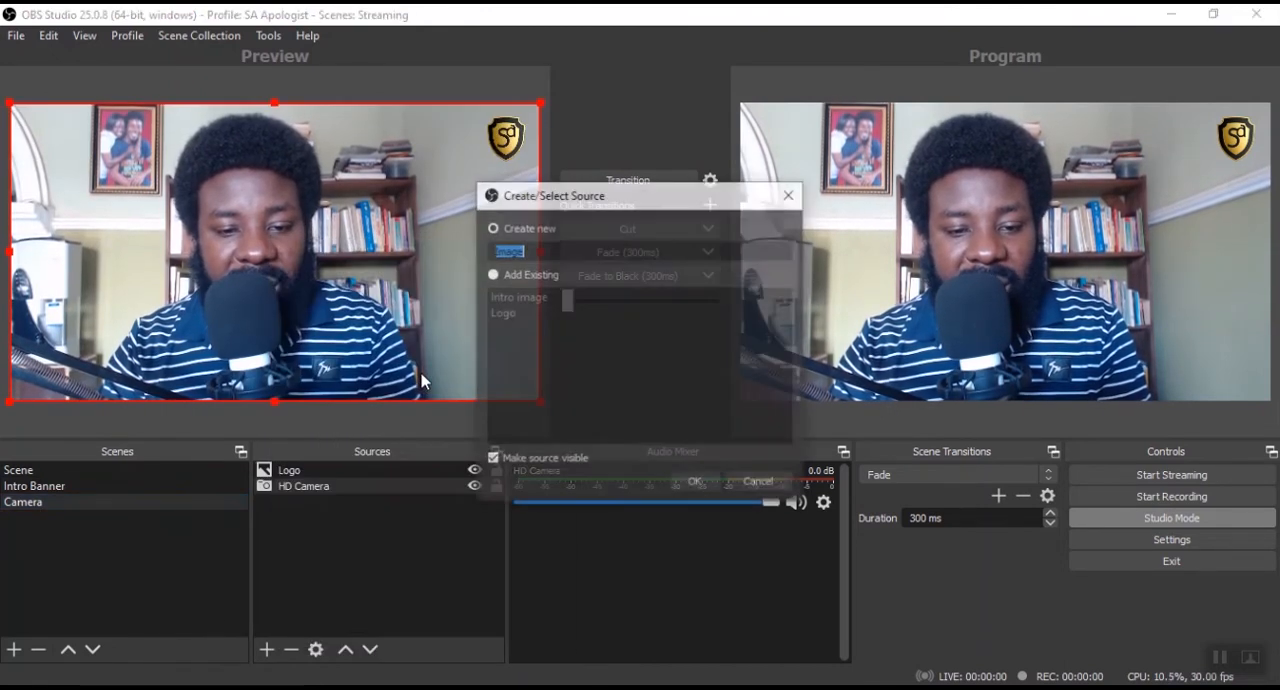
pyautogui.write('P')
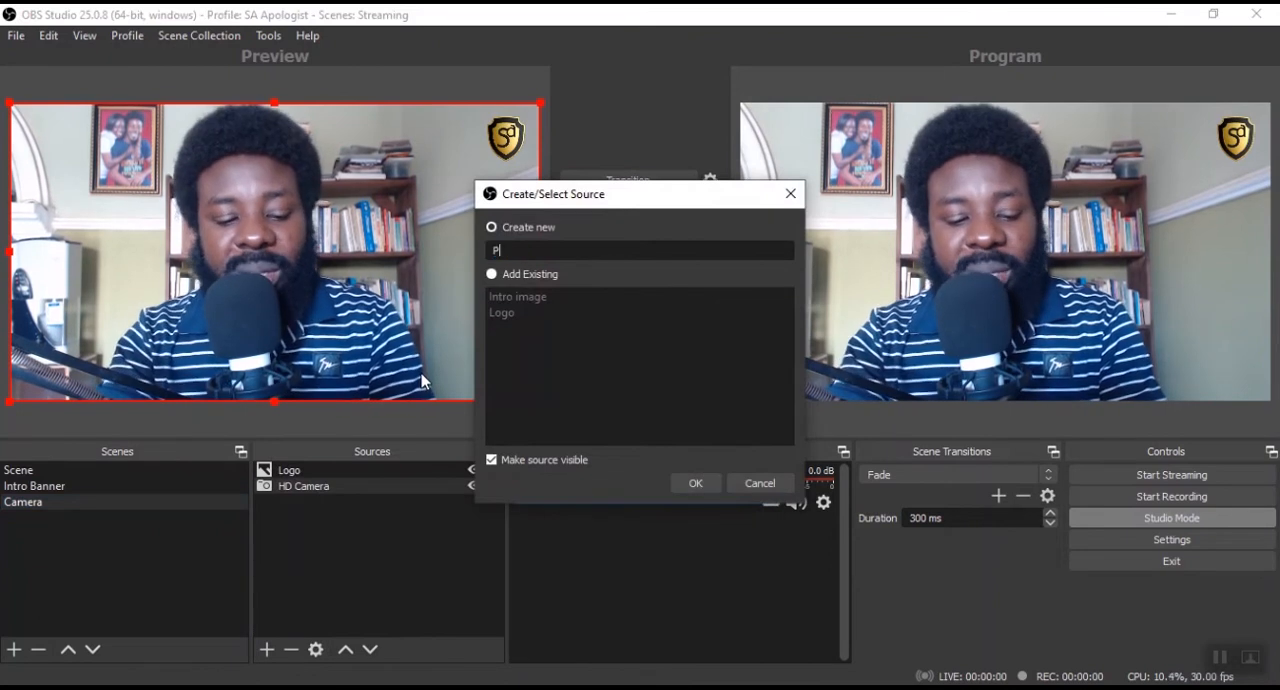
pyautogui.write('astor Name')
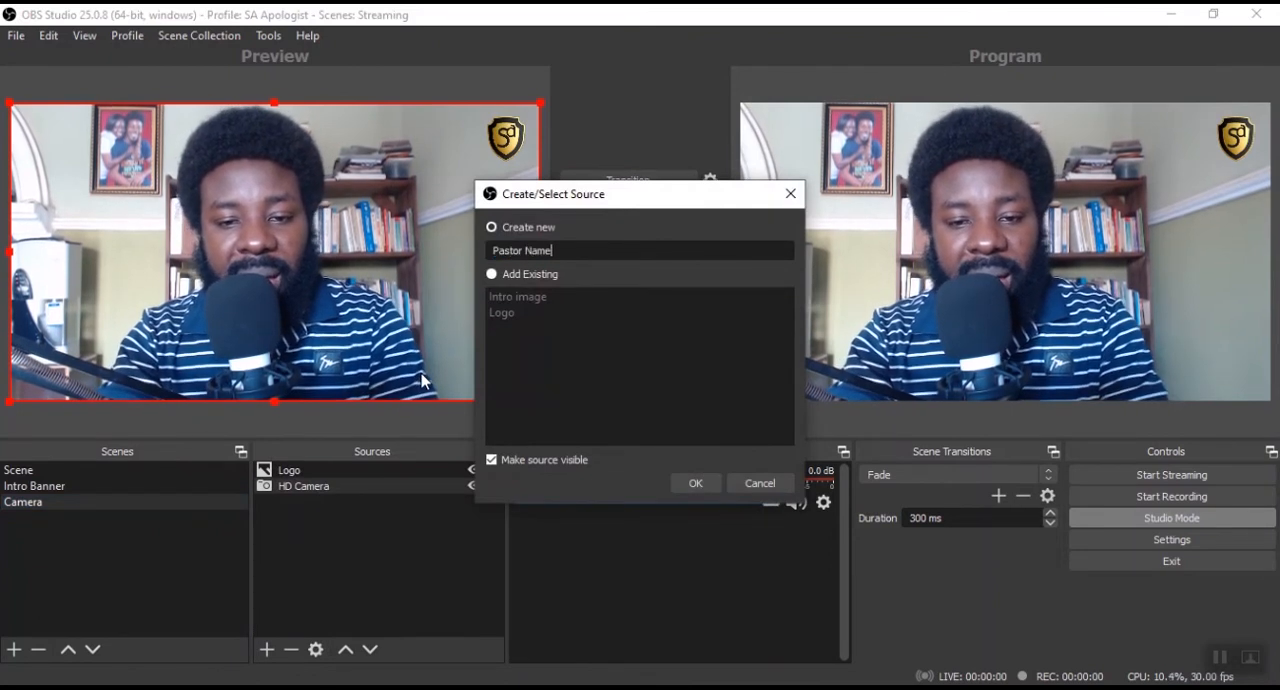
pyautogui.click(687, 488)
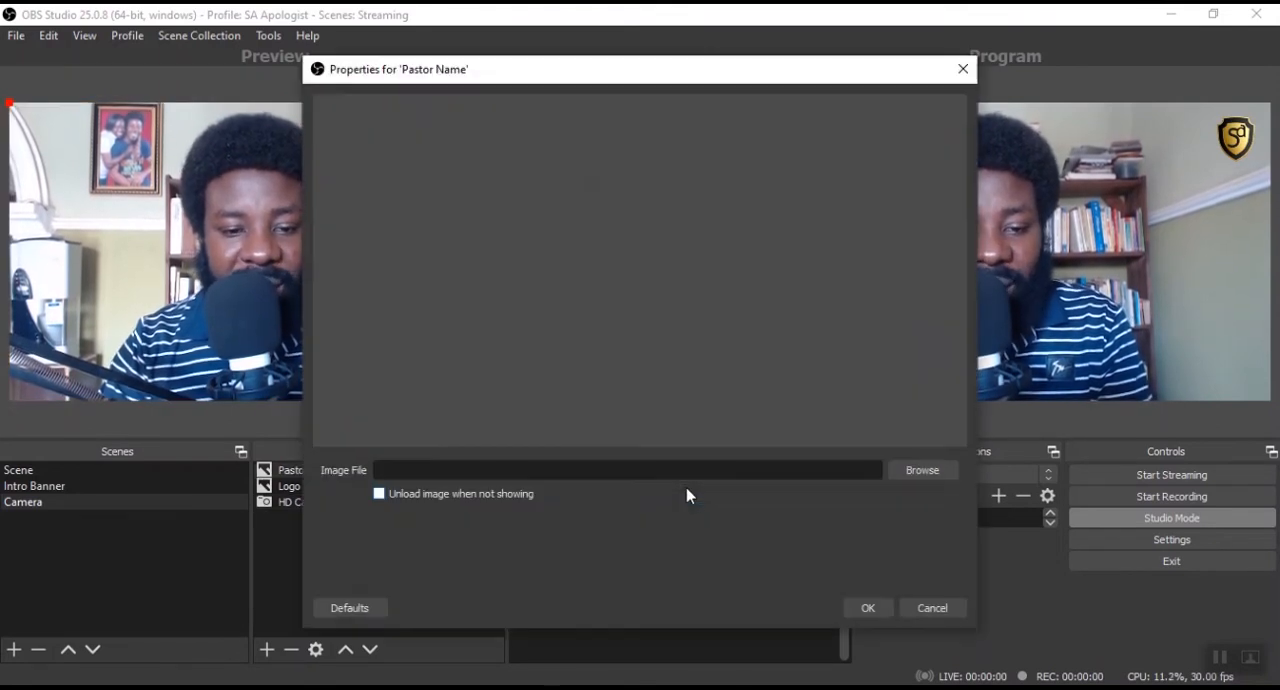
# Load the Lowethird image from the SA Streaming folder into the Camera scene's Pastor Name source.
pyautogui.click(911, 476)
pyautogui.moveTo(828, 357); pyautogui.dragTo(829, 442)
pyautogui.click(710, 300)
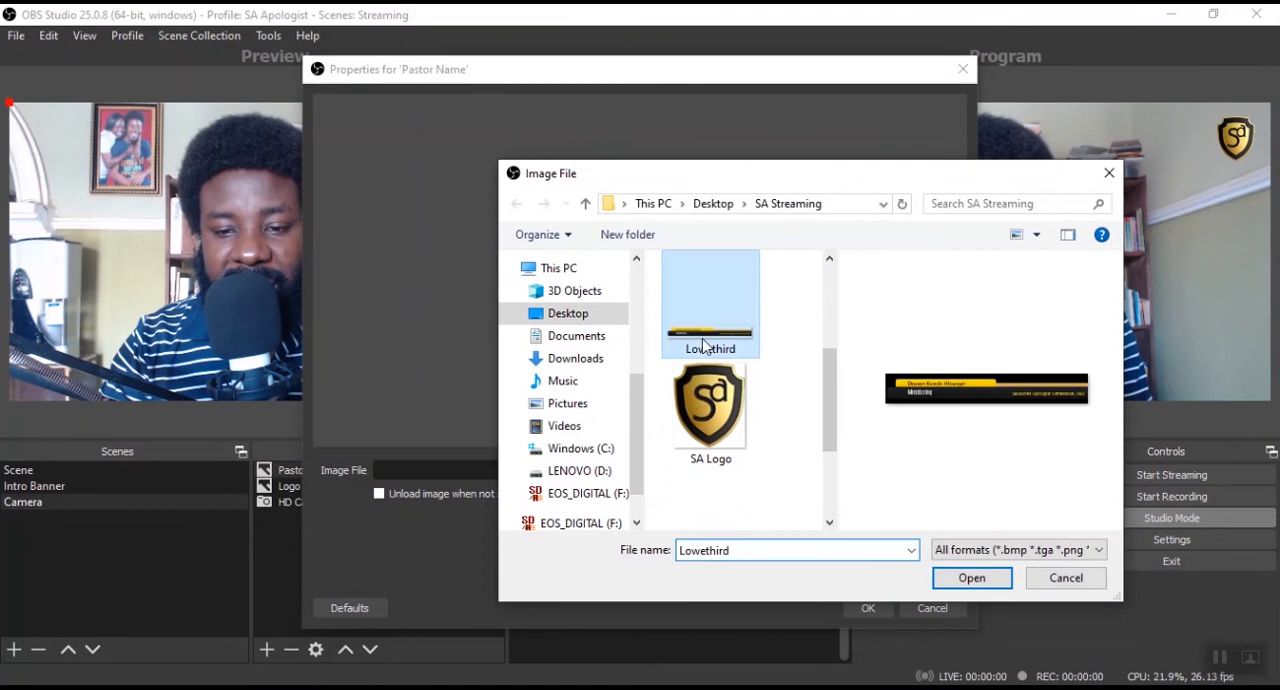
pyautogui.click(951, 576)
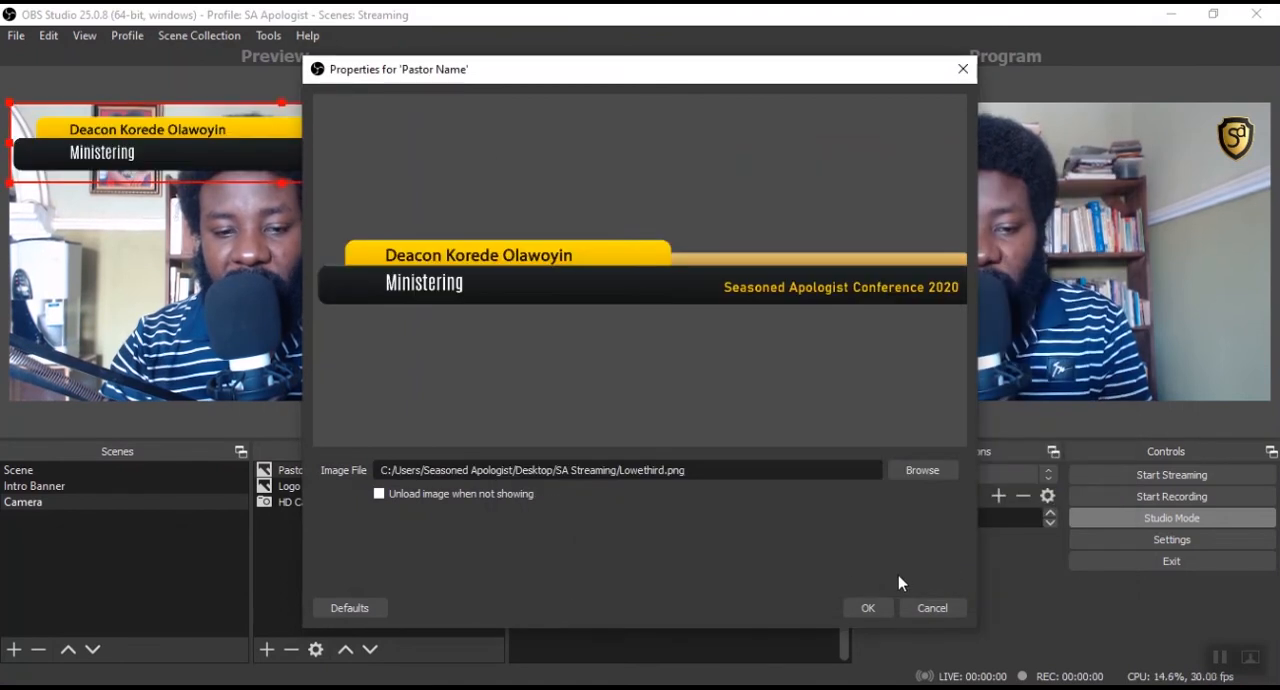
pyautogui.click(850, 604)
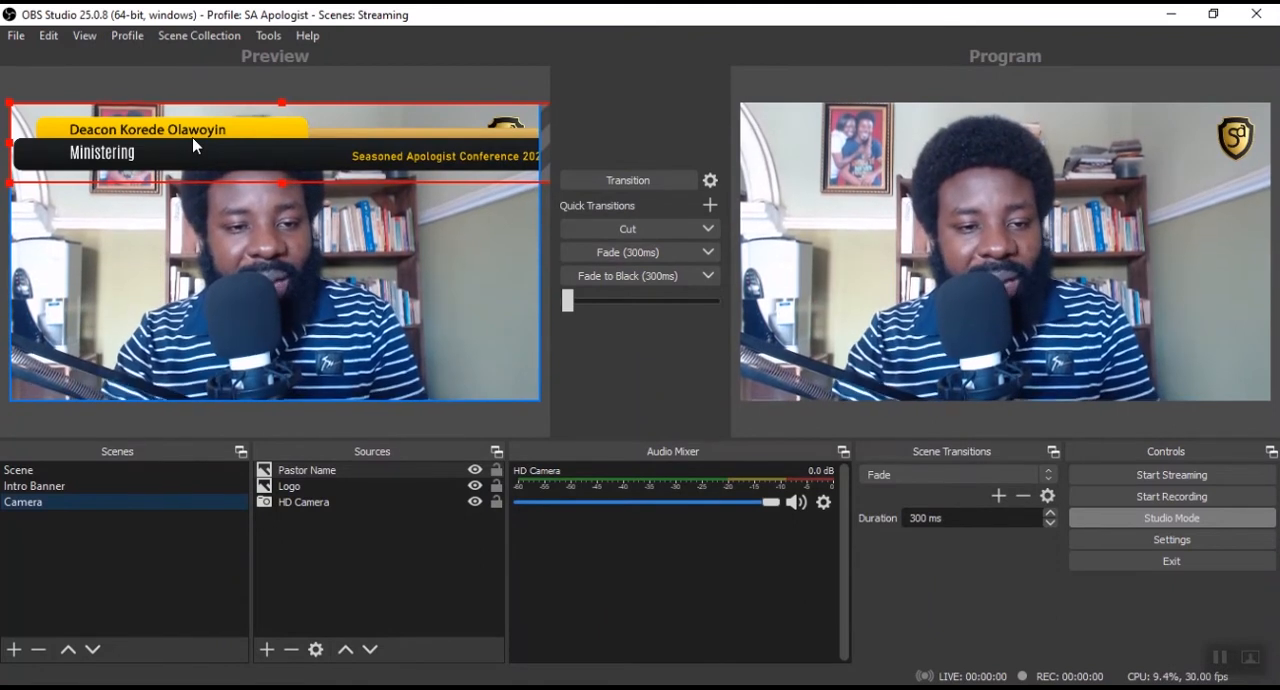
# Move the name banner to the lower edge of the camera picture and transition the scene to the program output.
pyautogui.moveTo(181, 151); pyautogui.dragTo(160, 385)
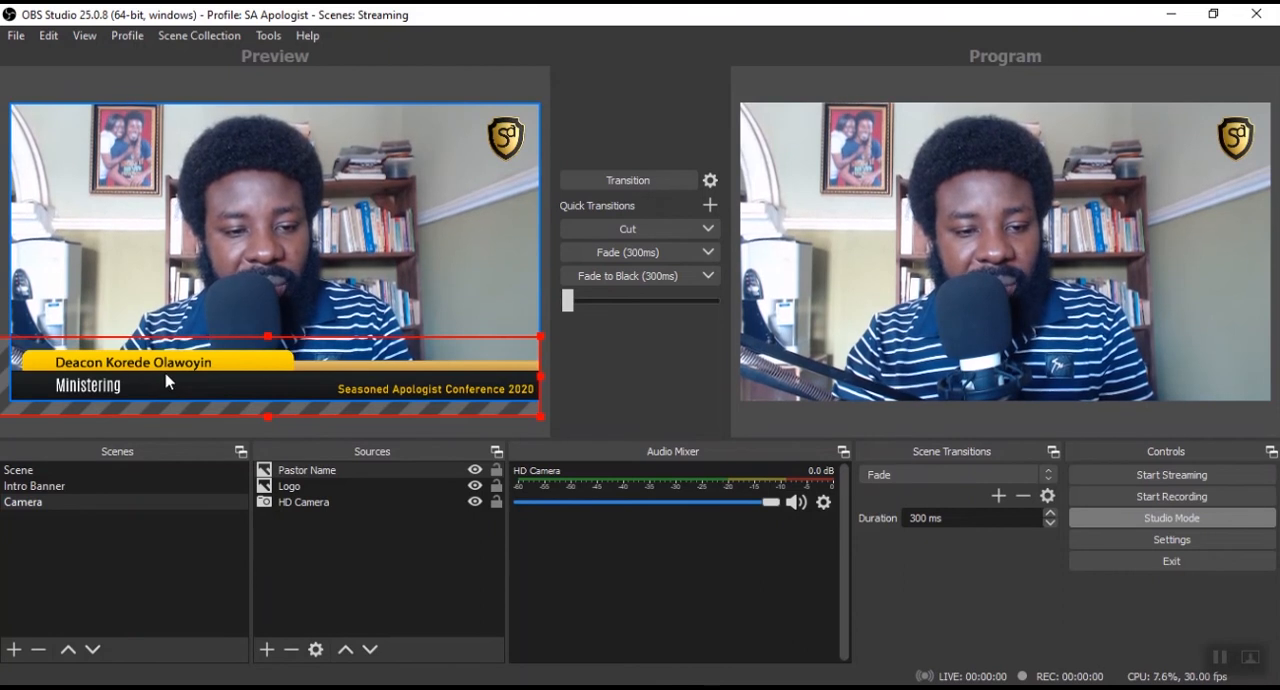
pyautogui.moveTo(166, 381); pyautogui.dragTo(165, 382)
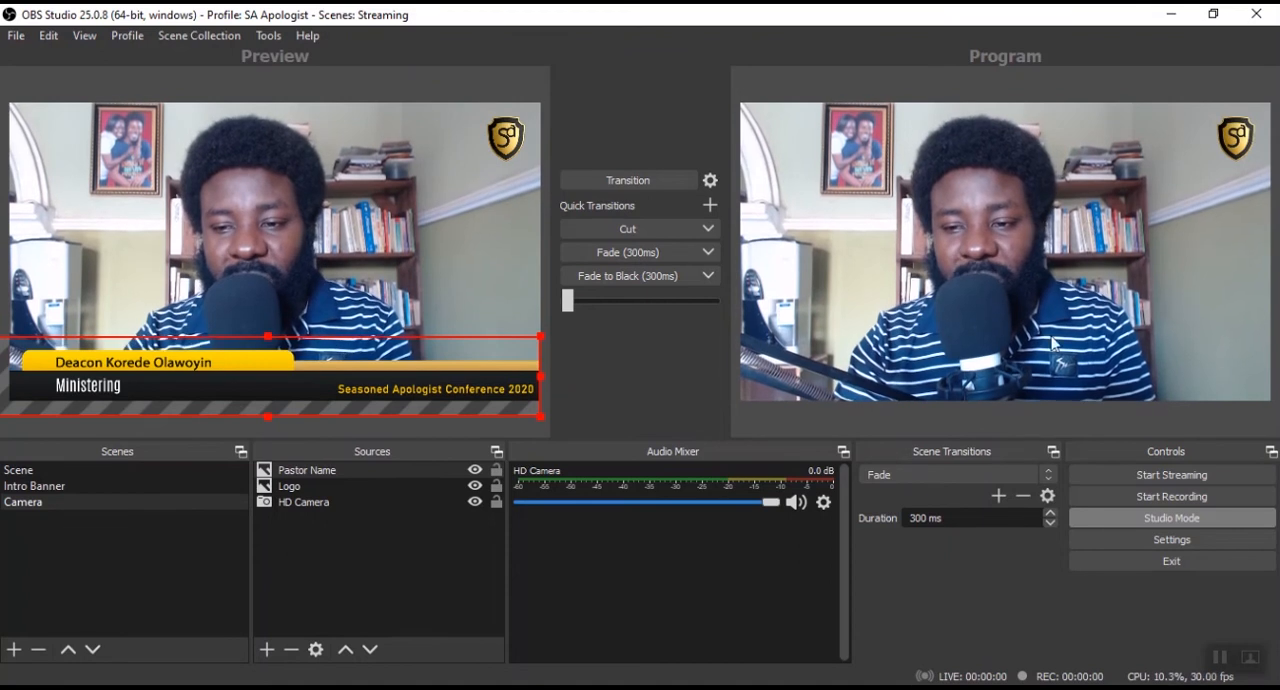
pyautogui.click(632, 184)
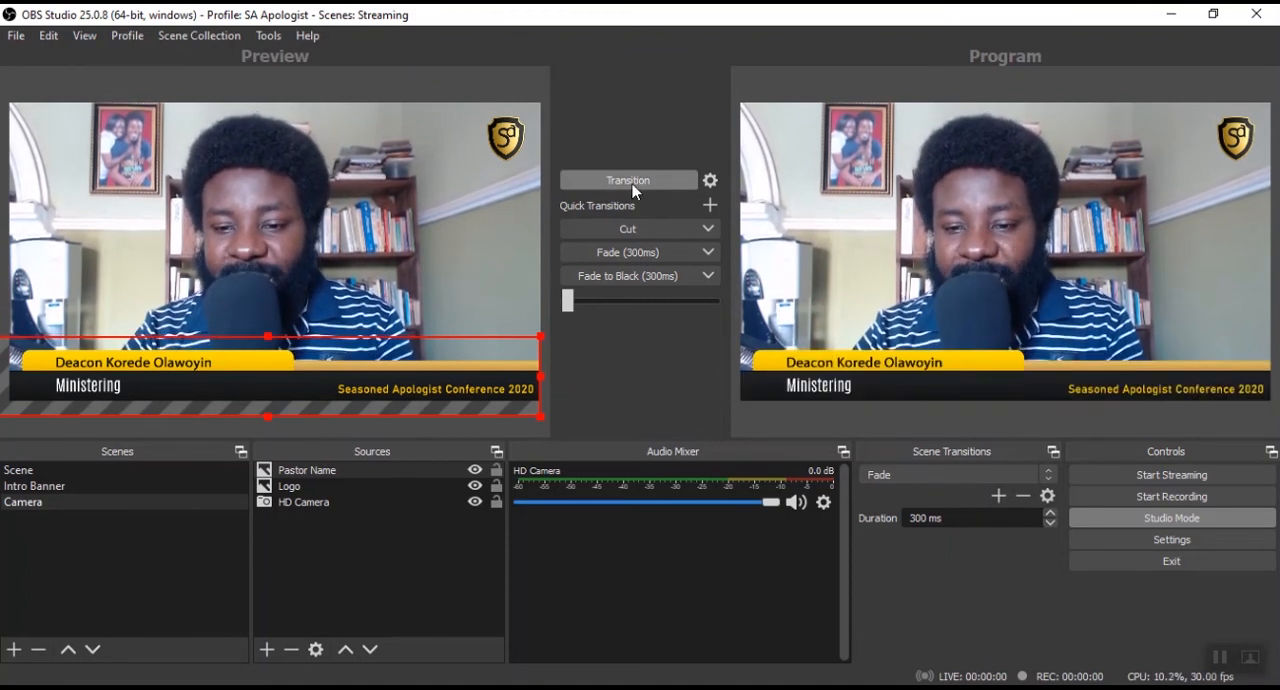